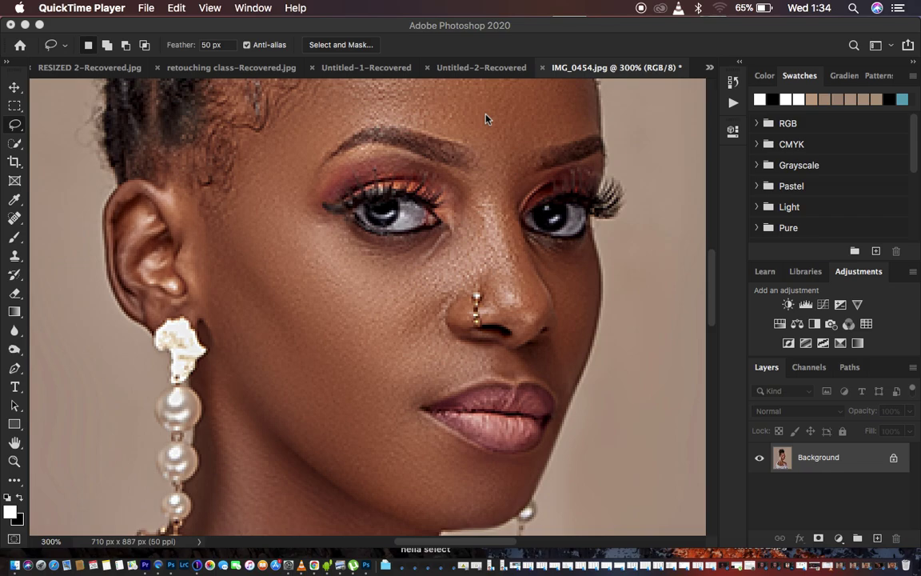
- Examine the pixelation of the face in the low-resolution portrait at several magnifications up to 1200%
click(646, 213)
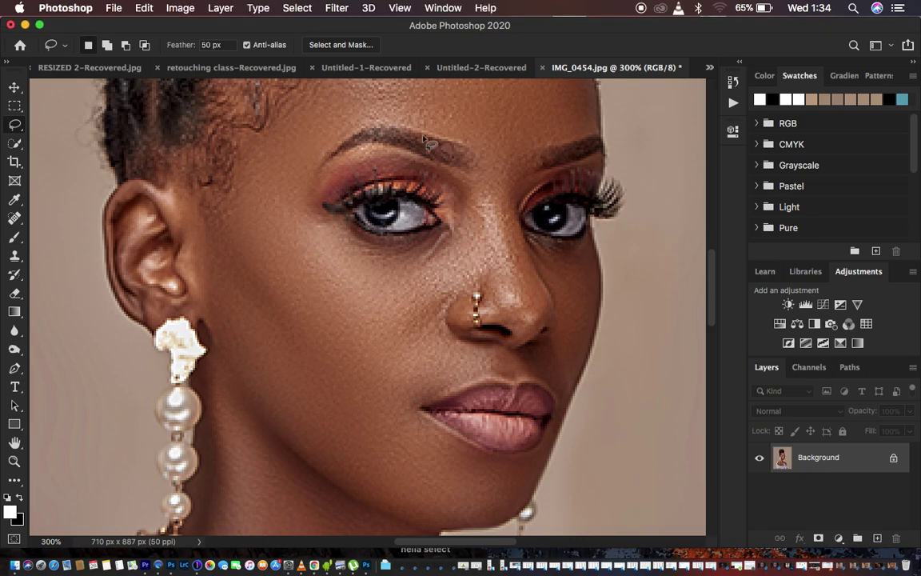
key(super+equal)
key(super+equal)
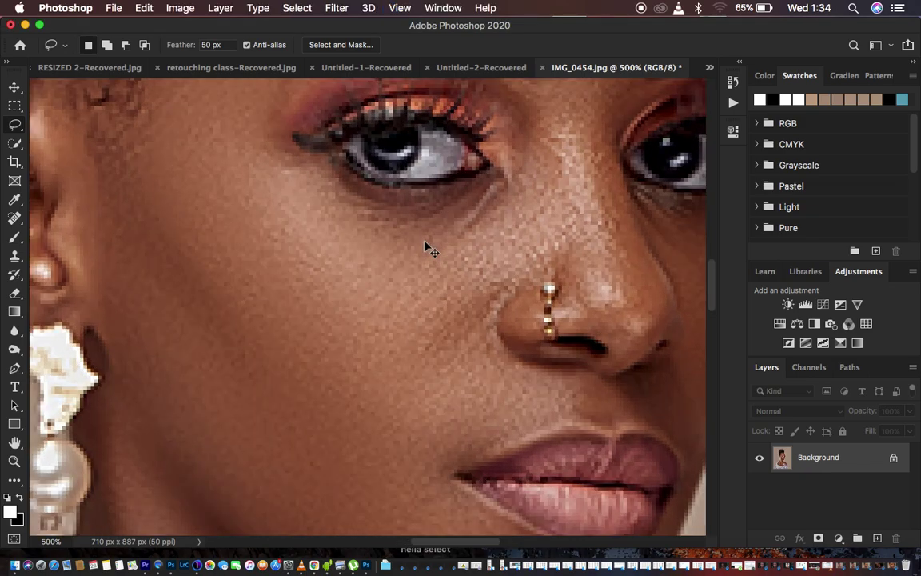
key(super+equal)
key(super+equal)
key(super+equal)
key(super+minus)
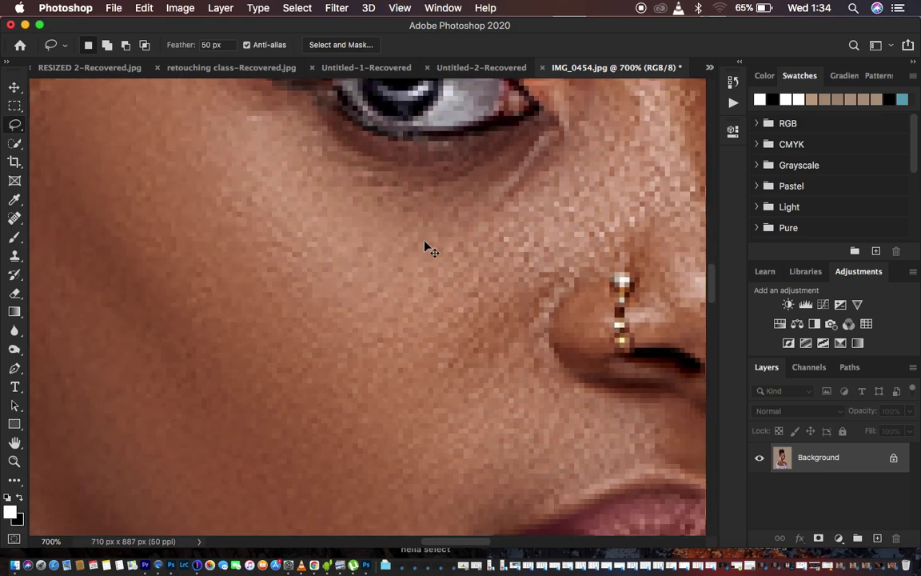
key(super+minus)
key(super+minus)
key(super+minus)
key(super+minus)
key(super+equal)
key(super+equal)
key(super+equal)
key(super+equal)
key(super+equal)
key(super+equal)
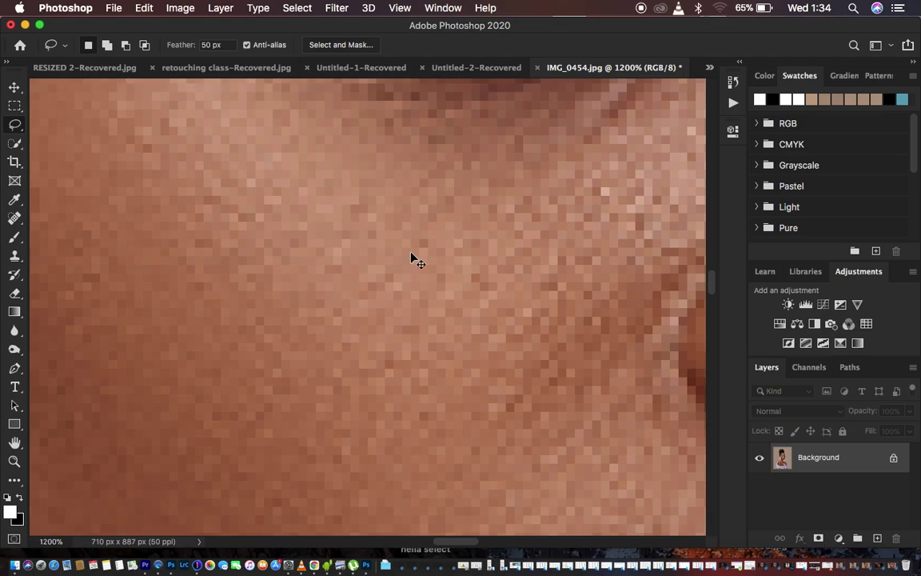
key(super+minus)
key(super+minus)
key(super+minus)
key(super+minus)
key(super+minus)
key(super+minus)
key(super+minus)
key(super+equal)
key(super+equal)
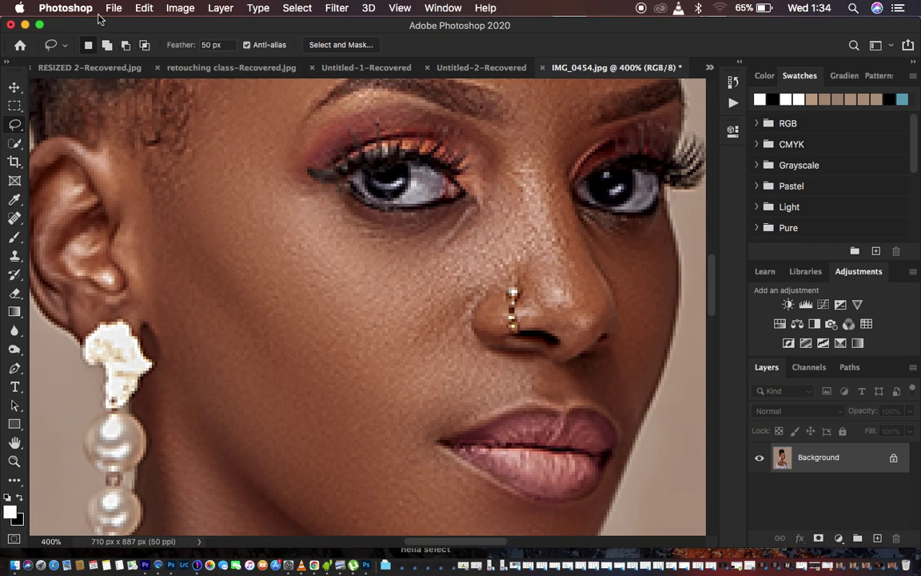
- Enable Preserve Details 2.0 Upscale in the Technology Previews preferences
click(61, 4)
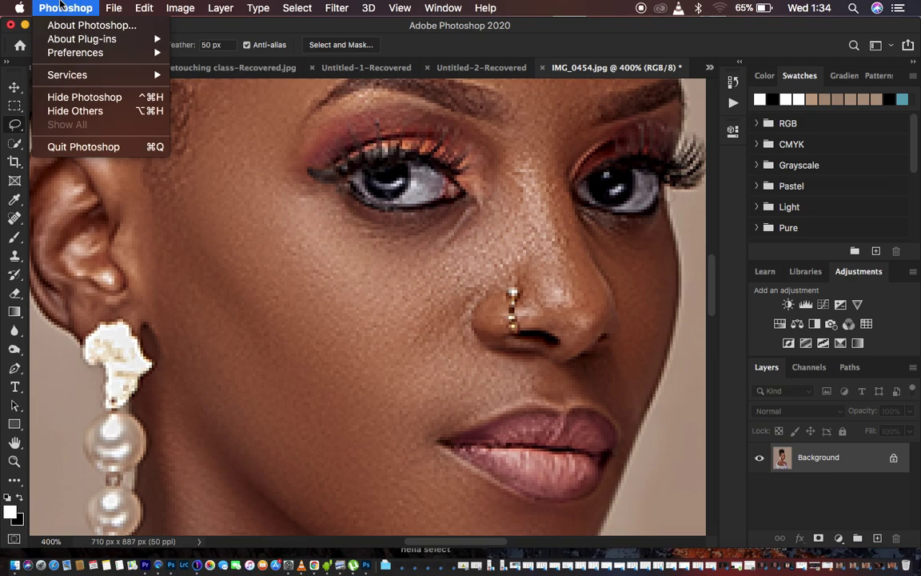
mouse_move(62, 52)
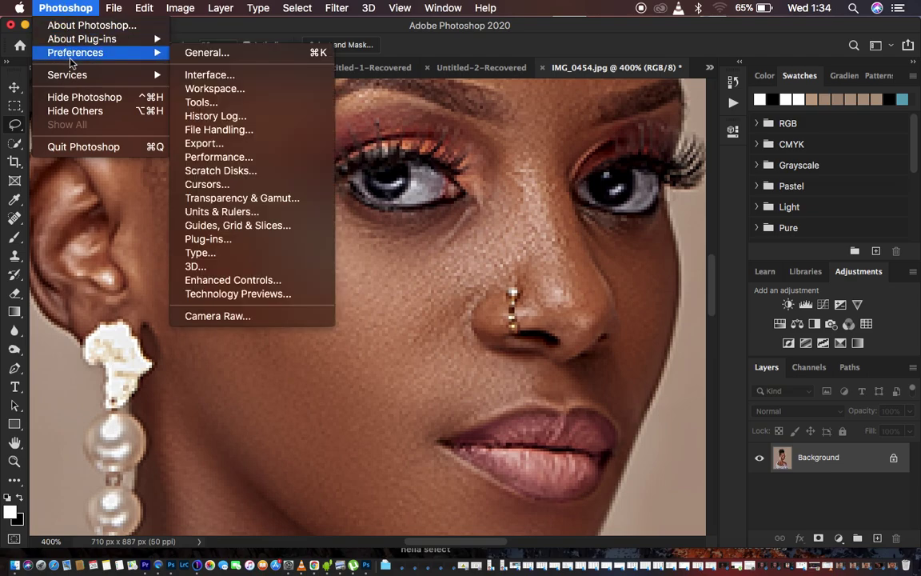
click(268, 301)
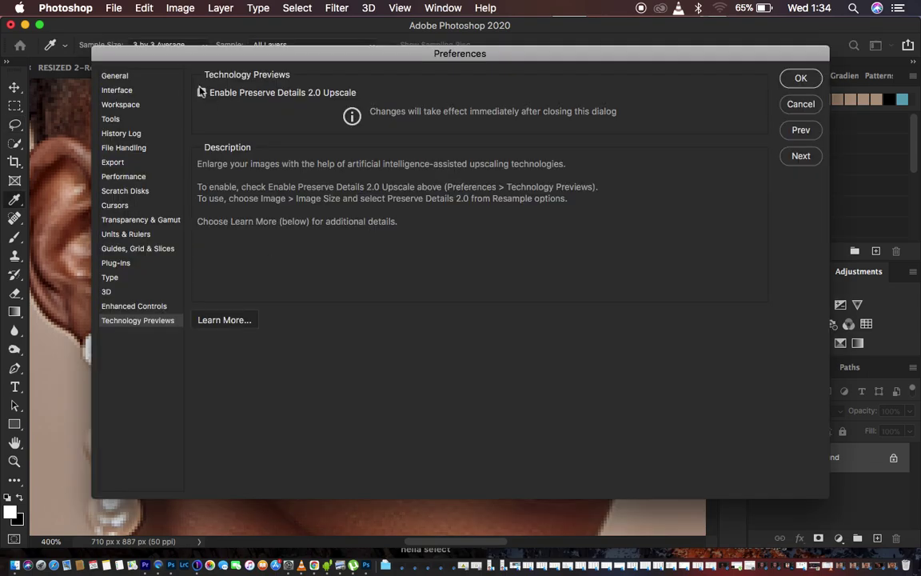
click(223, 92)
click(798, 79)
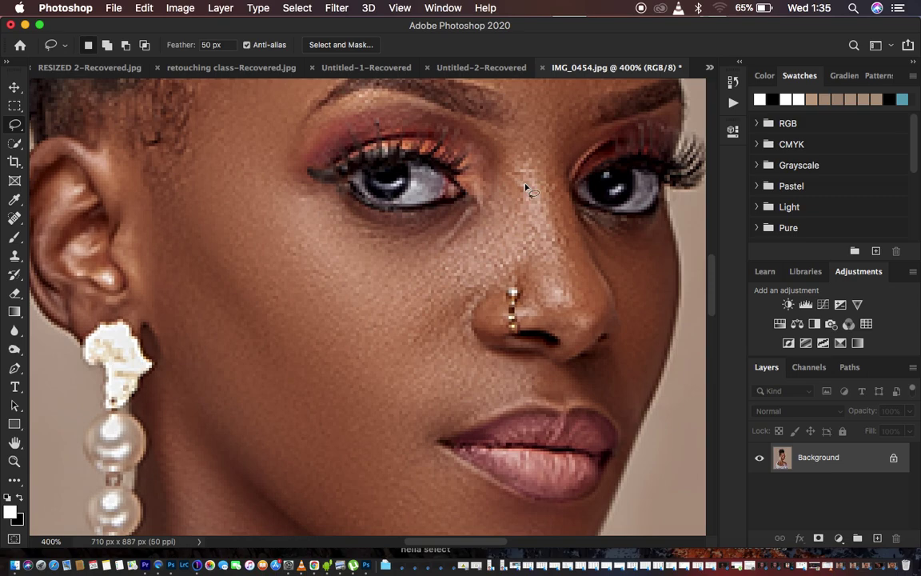
- Start resizing the image with Preserve Details 2.0 as the resampling method and pixels as the width unit
click(181, 8)
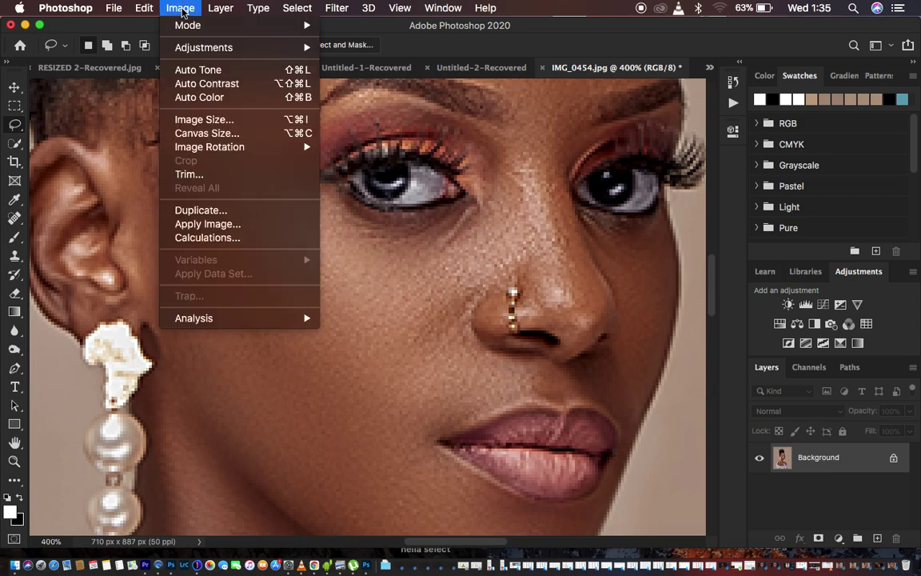
click(202, 120)
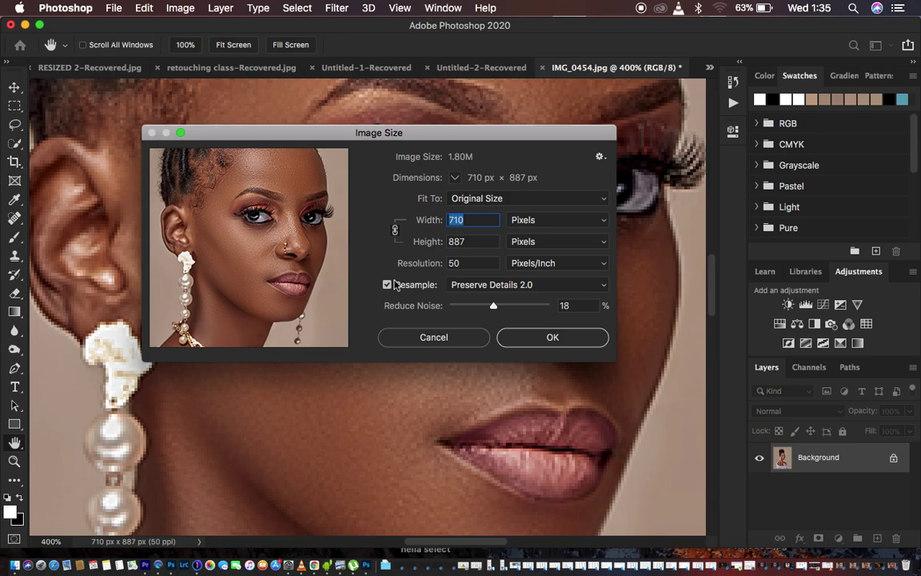
click(467, 286)
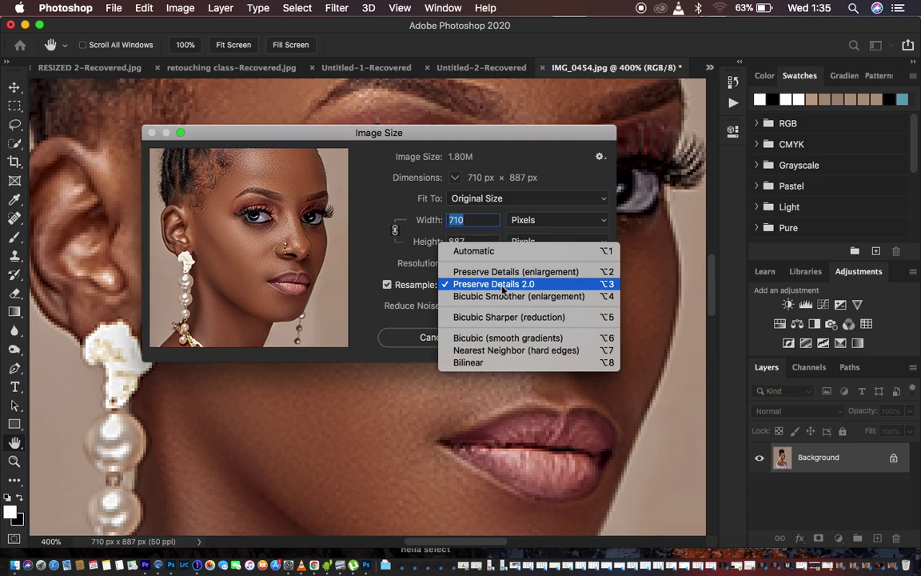
click(503, 289)
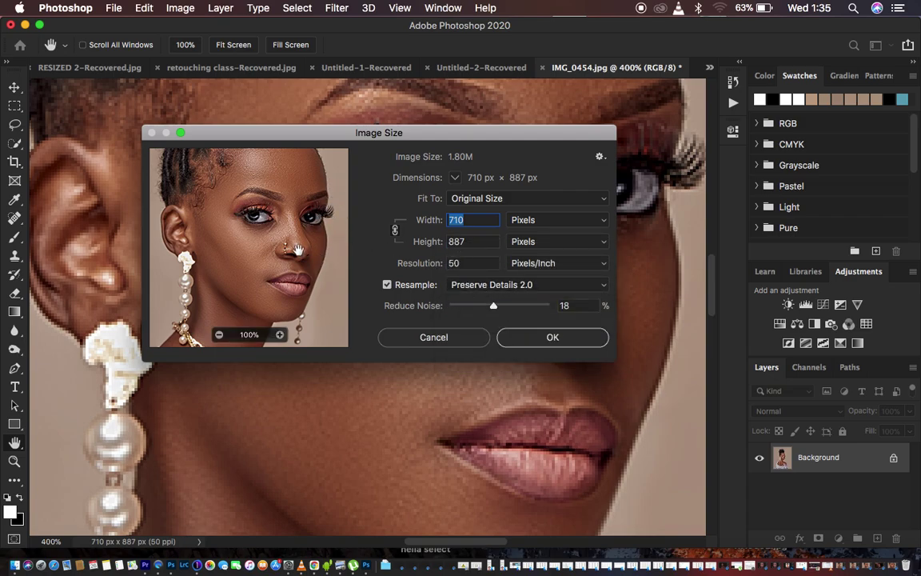
click(219, 336)
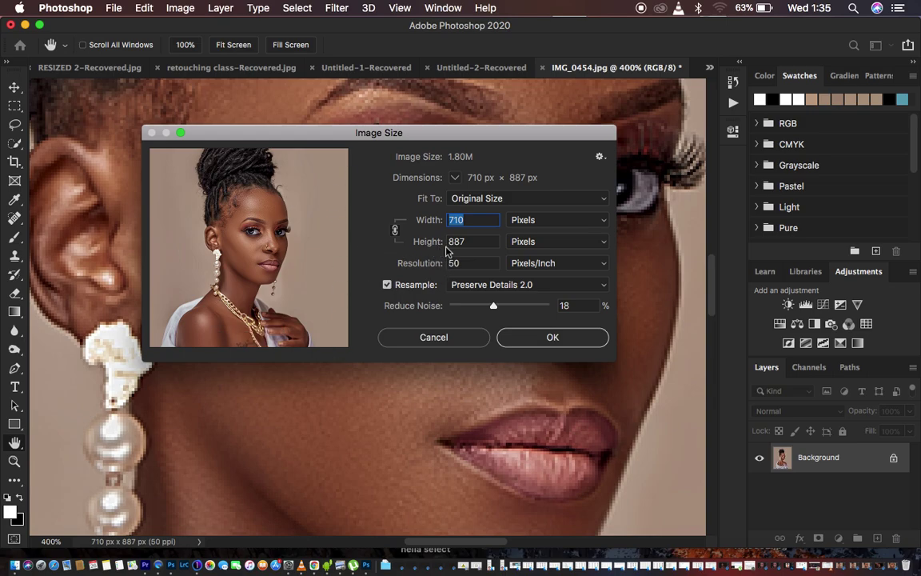
click(543, 221)
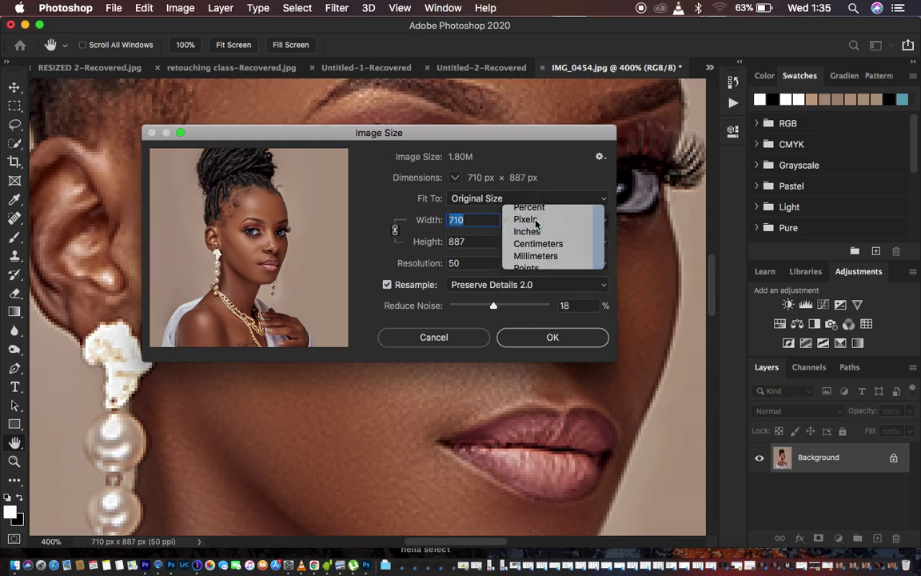
click(534, 222)
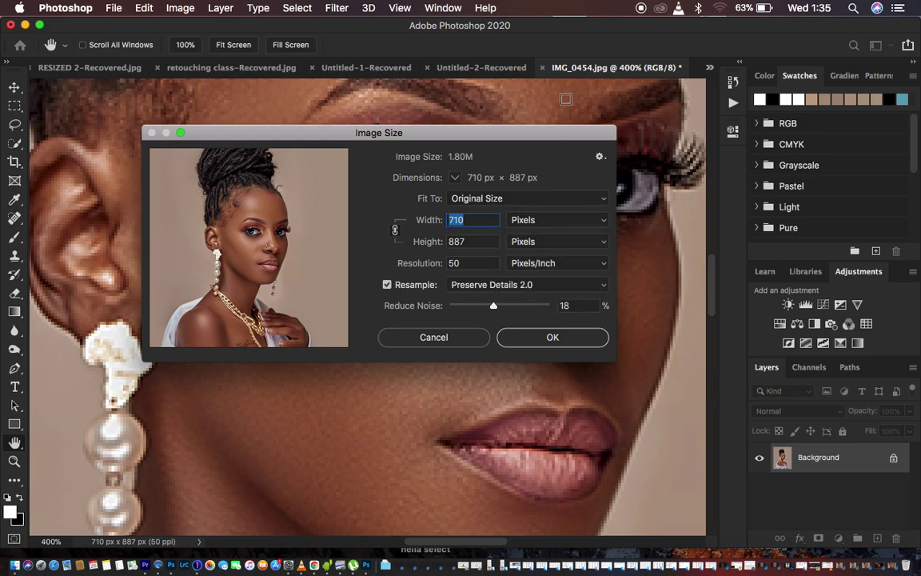
mouse_move(297, 269)
click(536, 221)
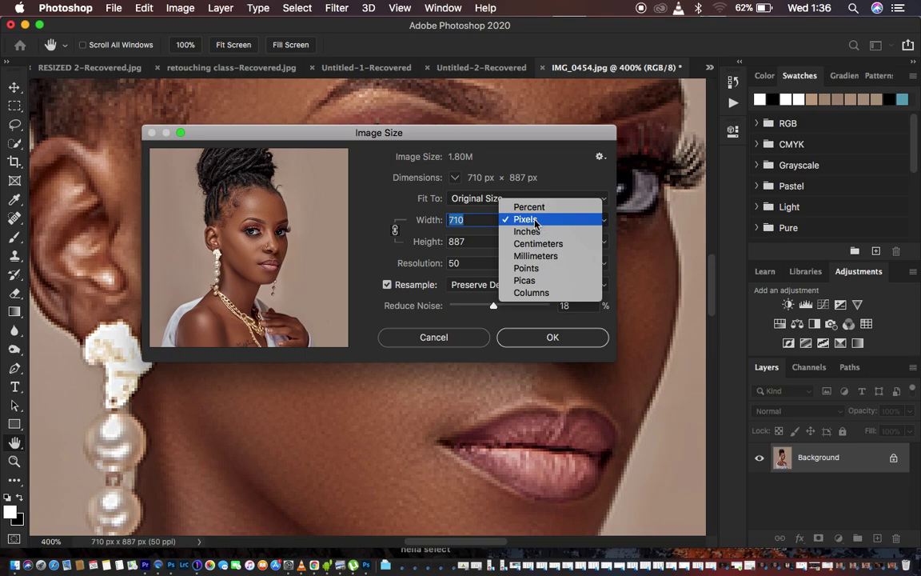
click(538, 220)
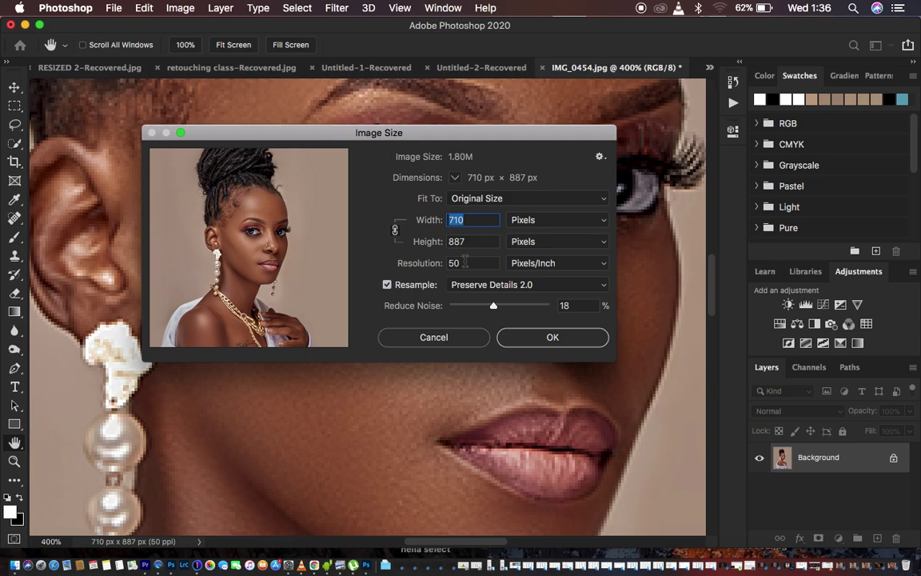
- Try image resolutions of 100, 150 and 200 pixels/inch
drag(462, 263, 445, 264)
text(100)
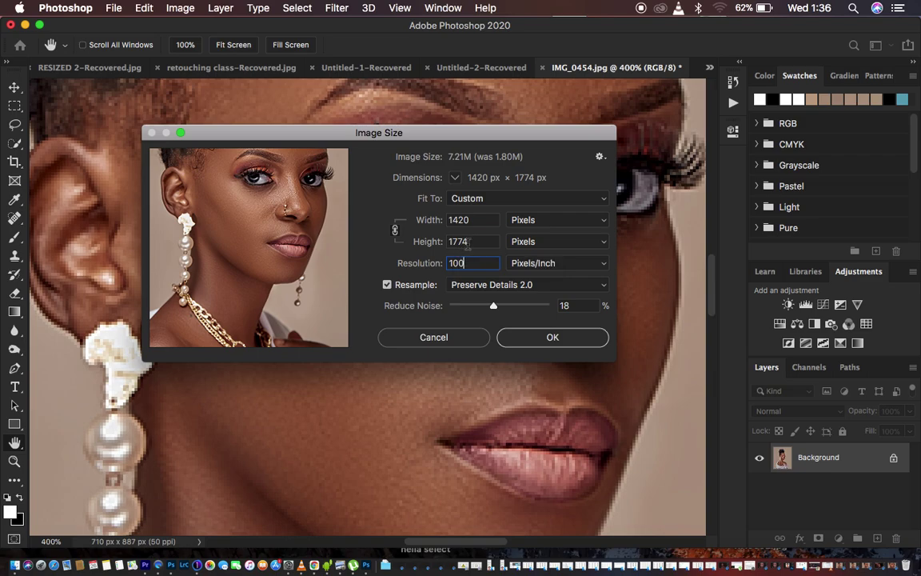
key(BackSpace)
key(BackSpace)
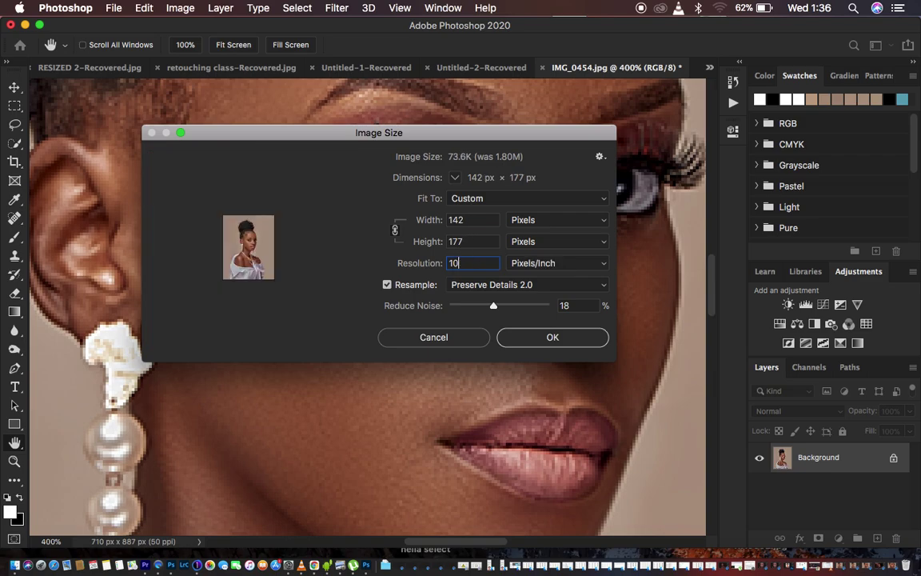
text(50)
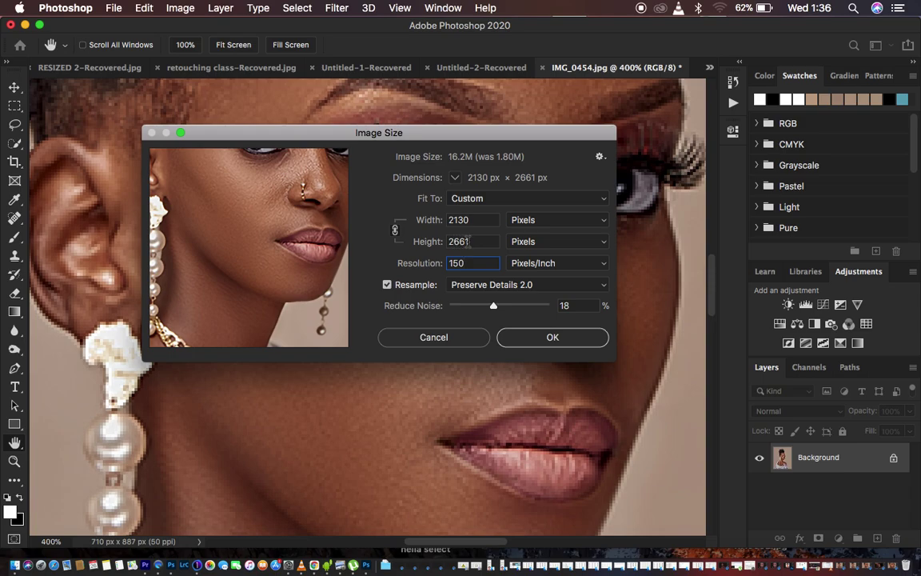
drag(472, 262, 439, 267)
text(200)
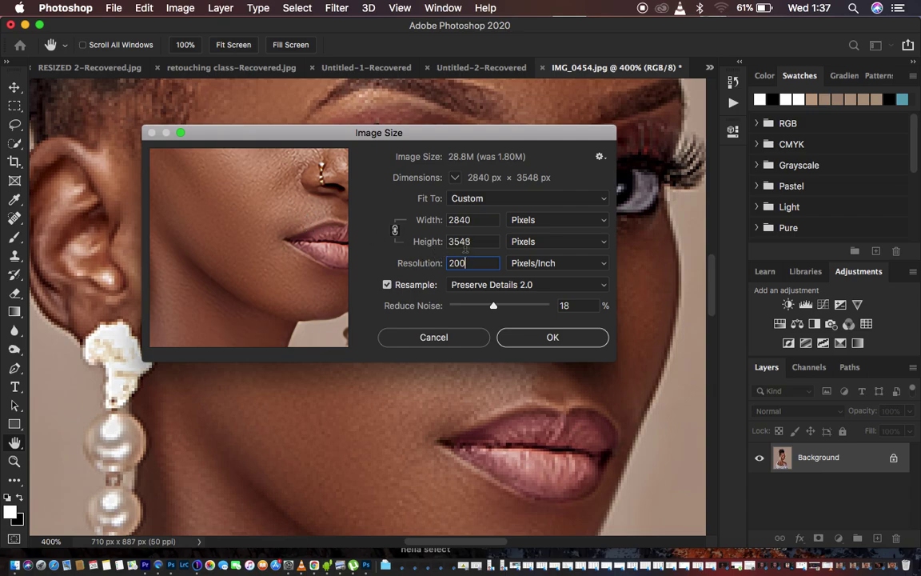
- Set the image resolution to 240 pixels/inch and bring the eye and eyebrow into the resize preview
double_click(450, 263)
text(240)
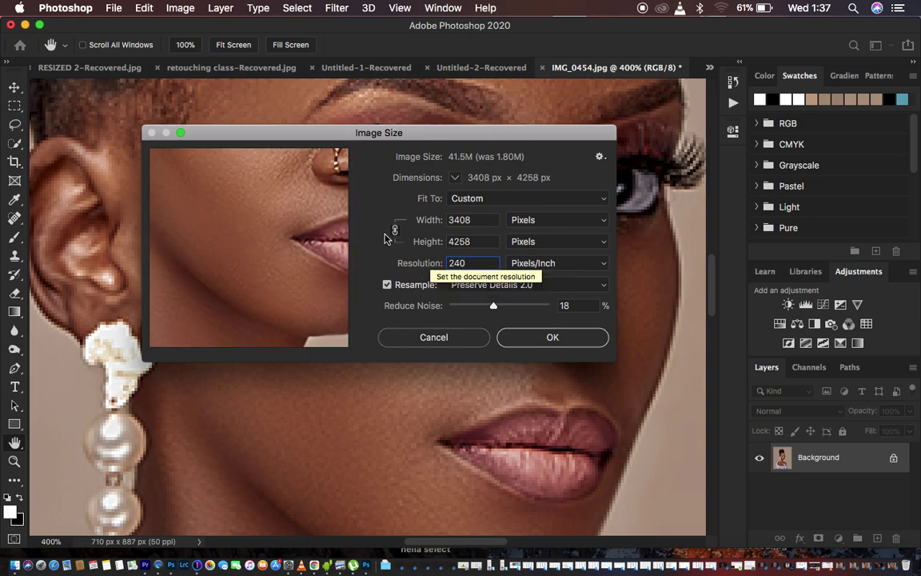
drag(272, 212, 295, 317)
drag(282, 240, 222, 259)
drag(301, 229, 283, 252)
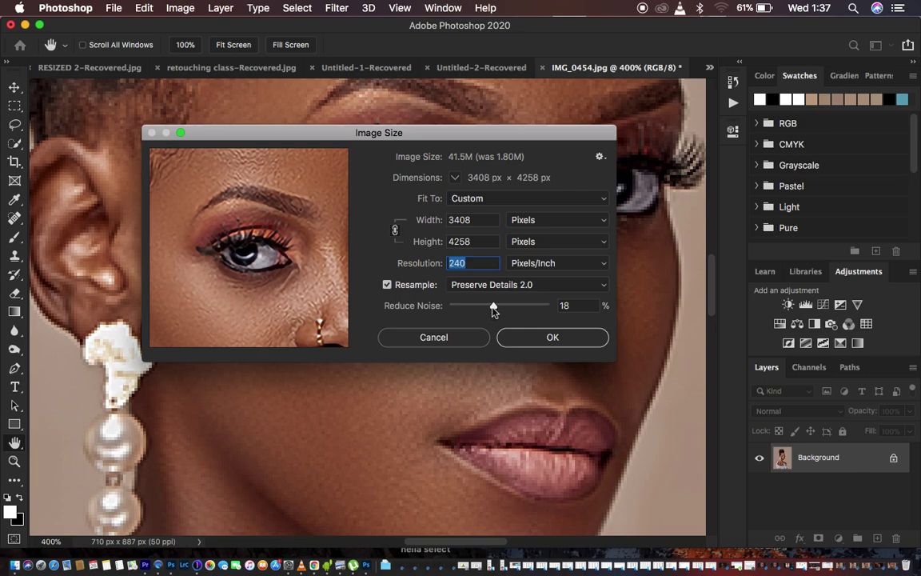
- Compare the extremes of noise reduction, set Reduce Noise to 17% and apply the image resize
drag(493, 310, 416, 313)
drag(448, 310, 549, 306)
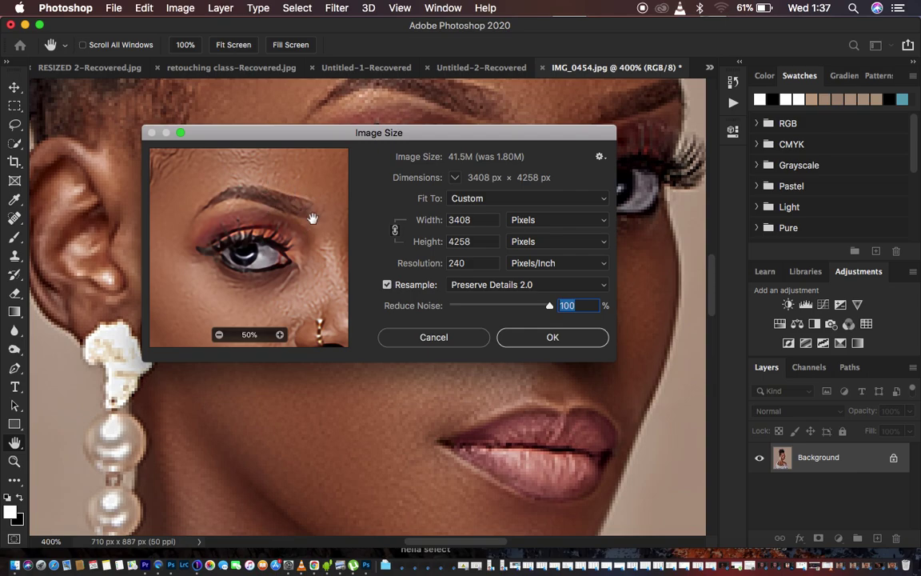
drag(547, 306, 491, 310)
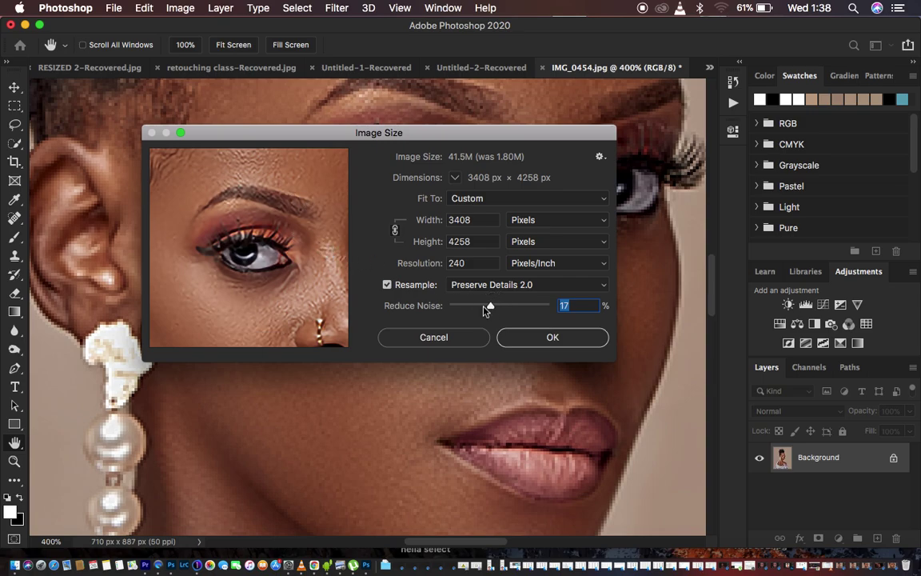
click(541, 339)
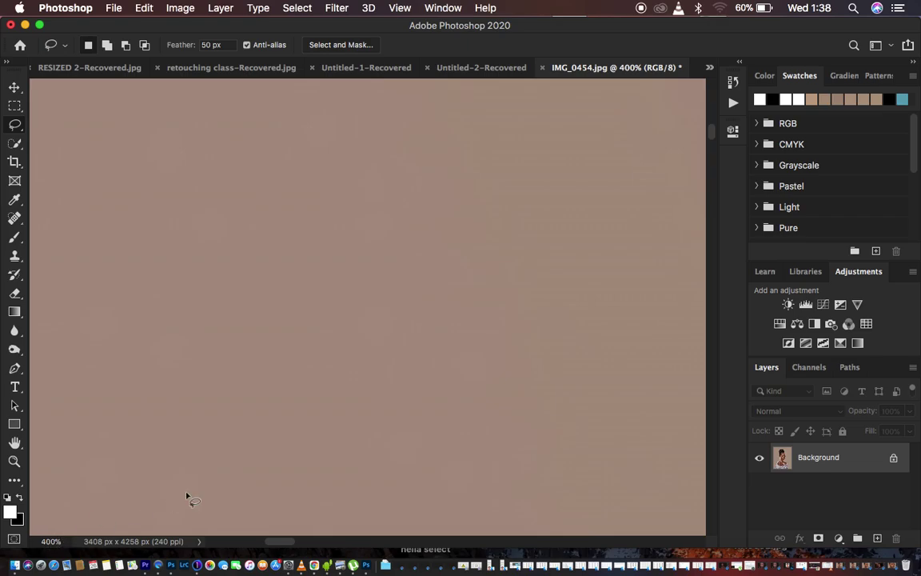
- Examine the enlarged portrait as a whole and the face up close to judge the upscaled detail
key(super+minus)
key(super+minus)
key(super+minus)
key(super+minus)
key(super+minus)
key(super+minus)
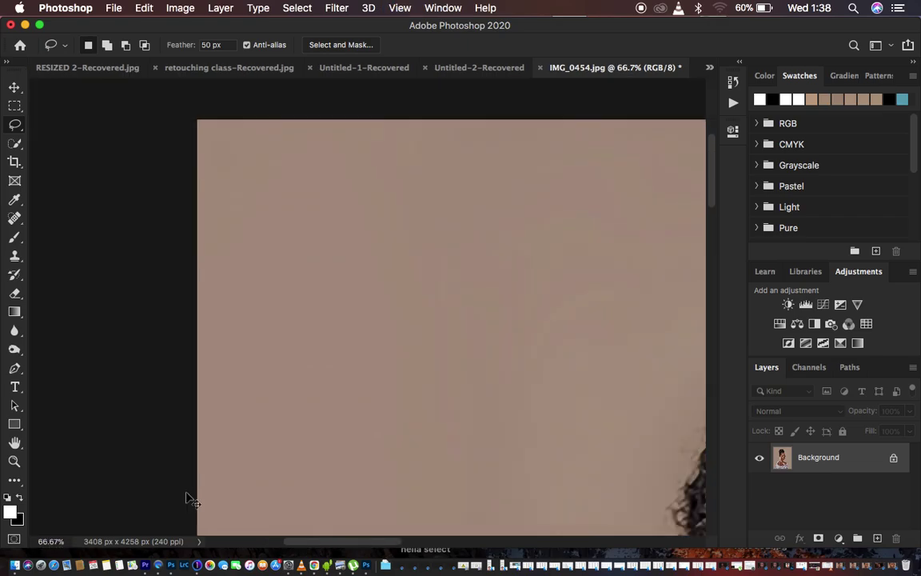
key(super+minus)
key(super+minus)
key(super+minus)
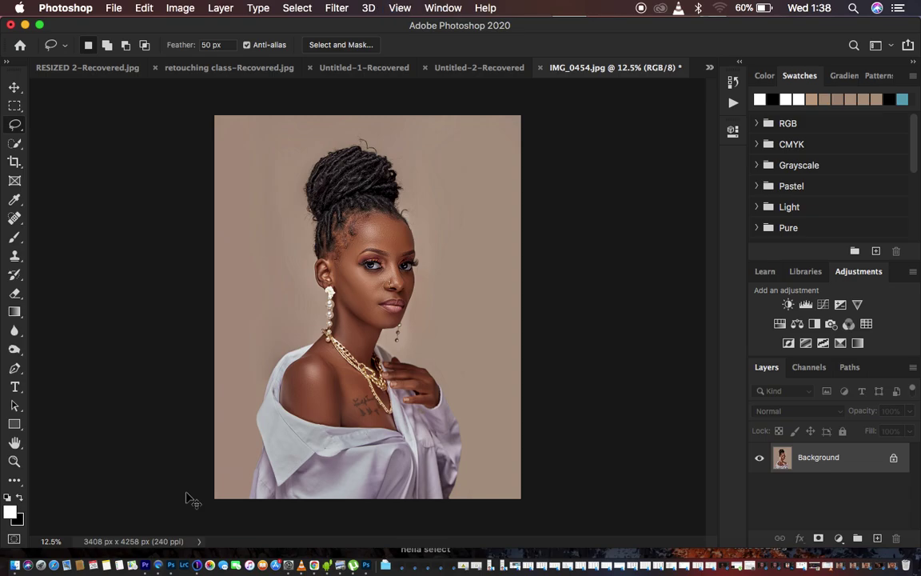
key(super+plus)
key(super+plus)
key(super+plus)
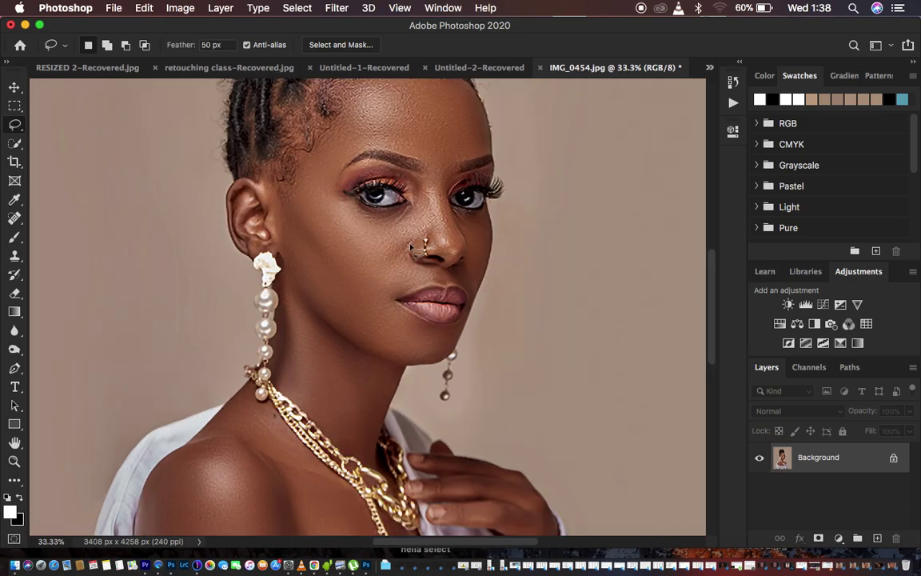
key(super+plus)
key(super+minus)
key(super+minus)
key(super+minus)
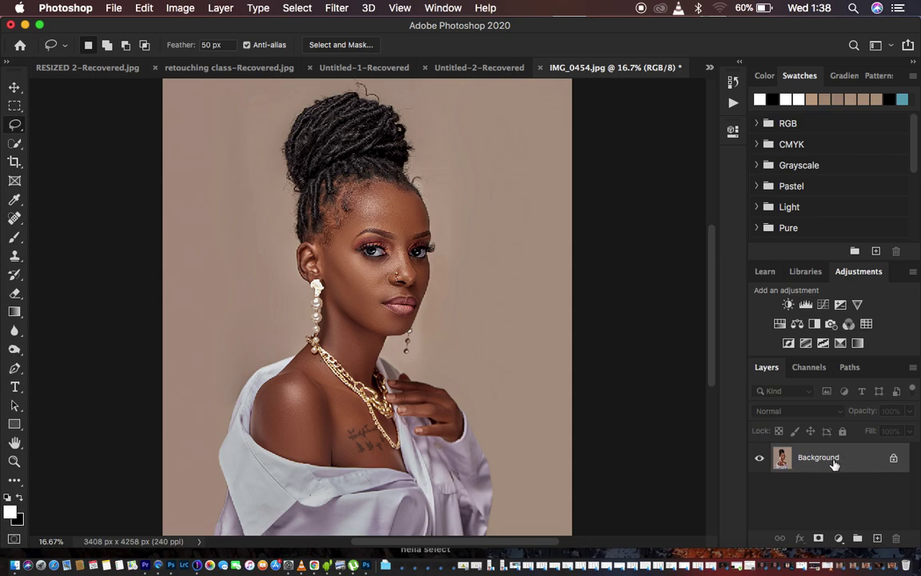
- Duplicate the background layer and start the High Pass filter on the copy
key(super+j)
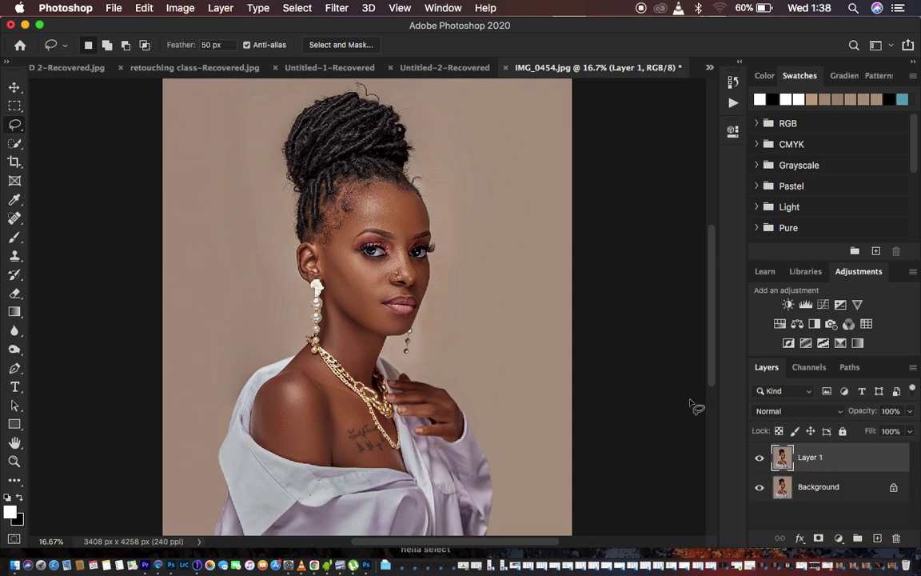
click(335, 8)
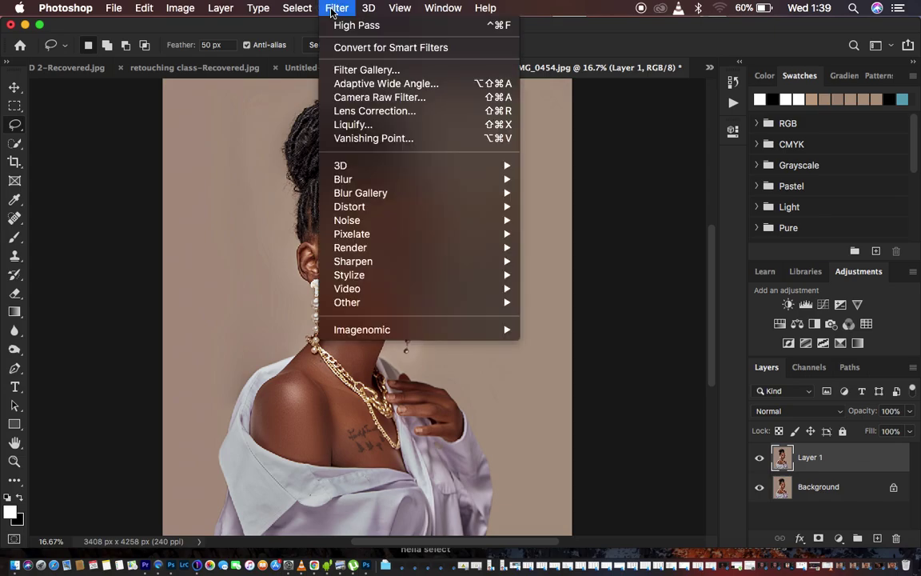
mouse_move(370, 184)
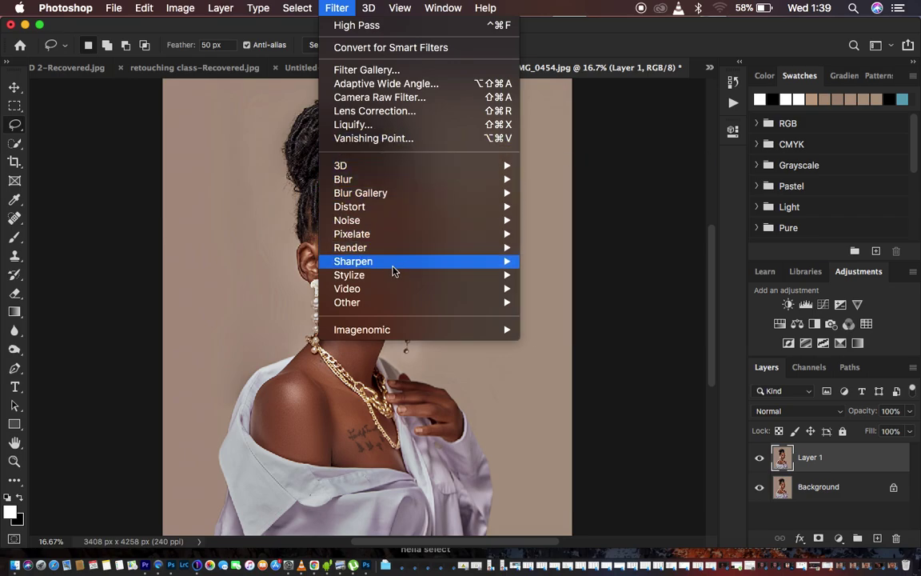
mouse_move(409, 306)
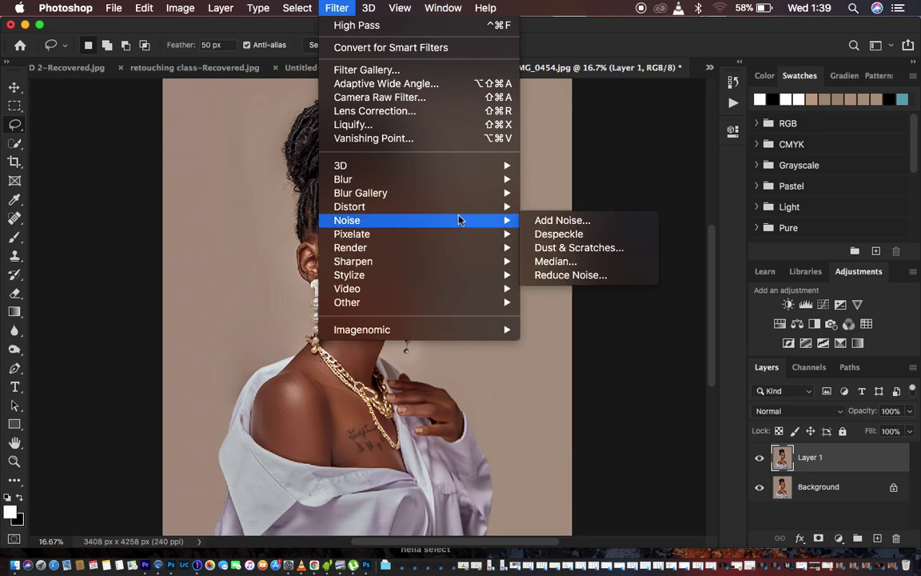
key(Escape)
click(337, 8)
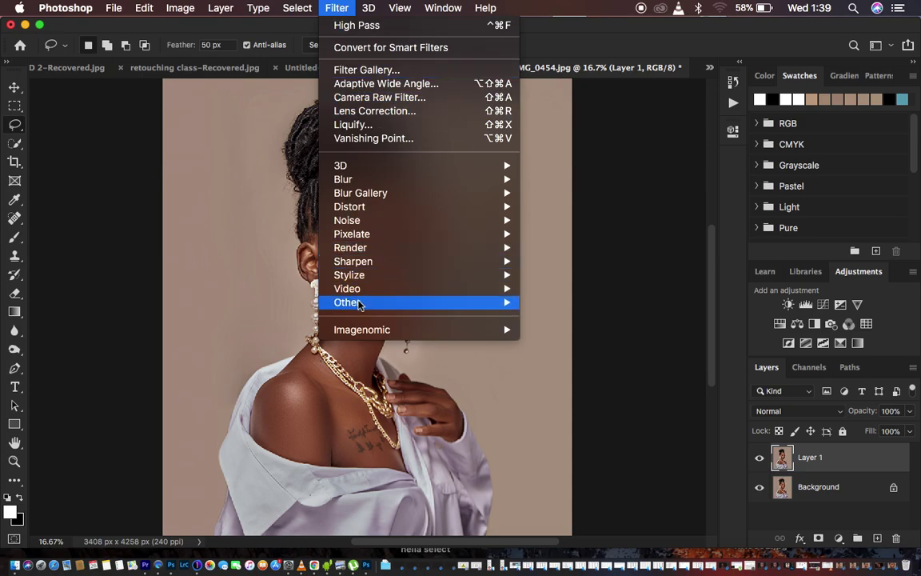
mouse_move(364, 304)
click(578, 317)
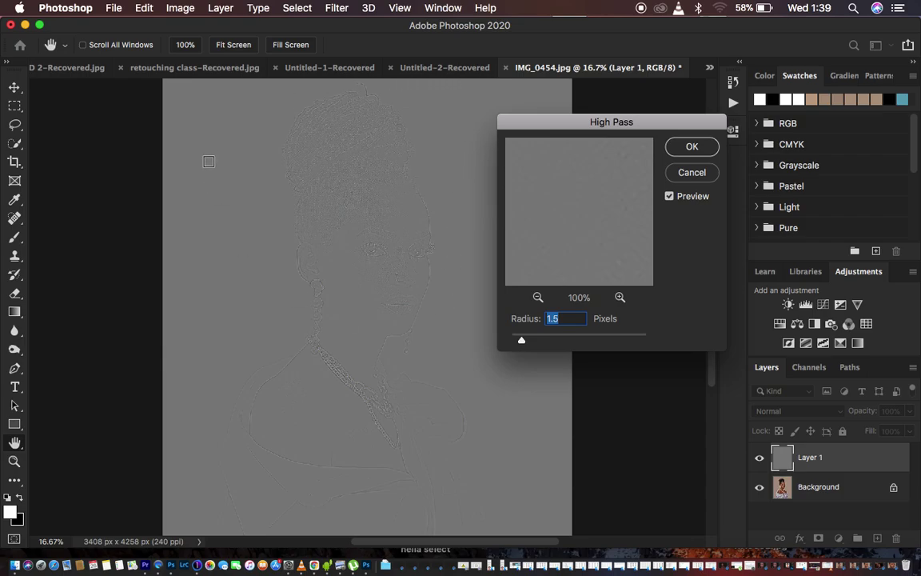
- Compare weak and strong High Pass radii on the duplicate layer, up to 147.1 pixels
drag(521, 343, 512, 342)
drag(512, 343, 525, 343)
drag(525, 342, 527, 343)
drag(525, 340, 609, 340)
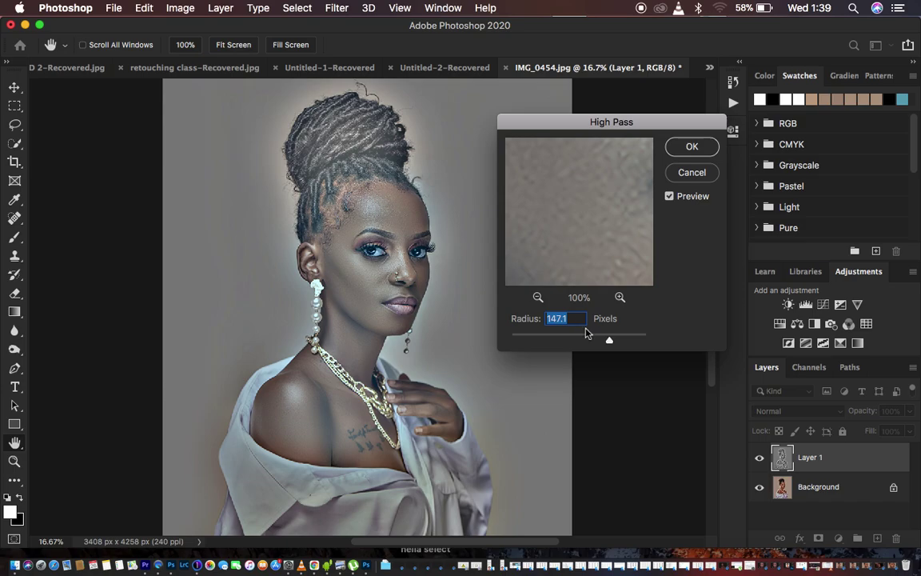
- Apply High Pass with a radius of 2.0 pixels and set the filtered layer's blend mode to Linear Light
drag(608, 342, 525, 342)
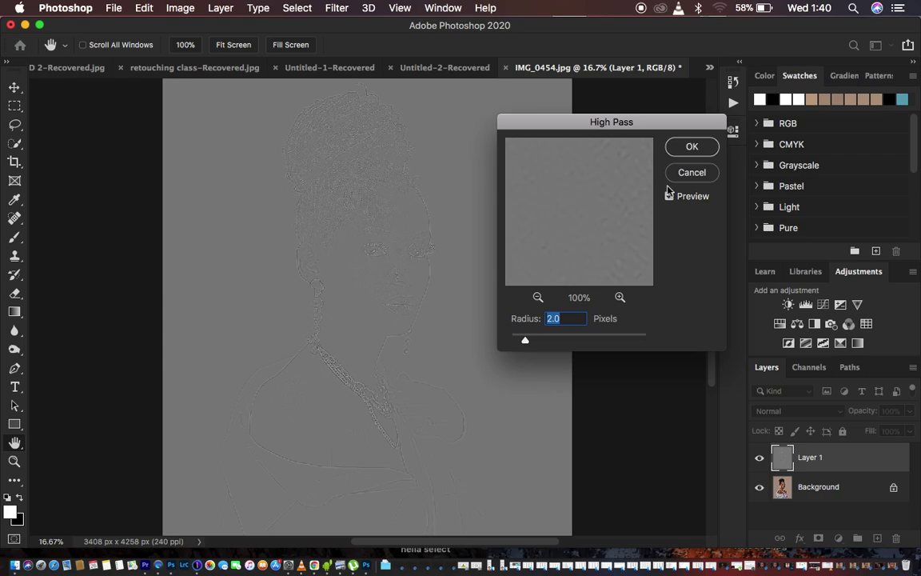
click(692, 147)
key(l)
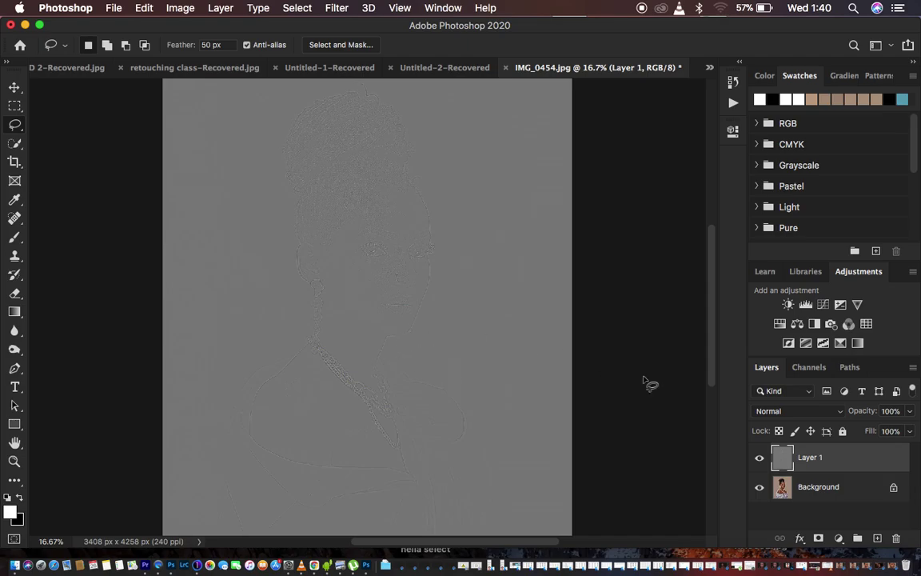
click(786, 416)
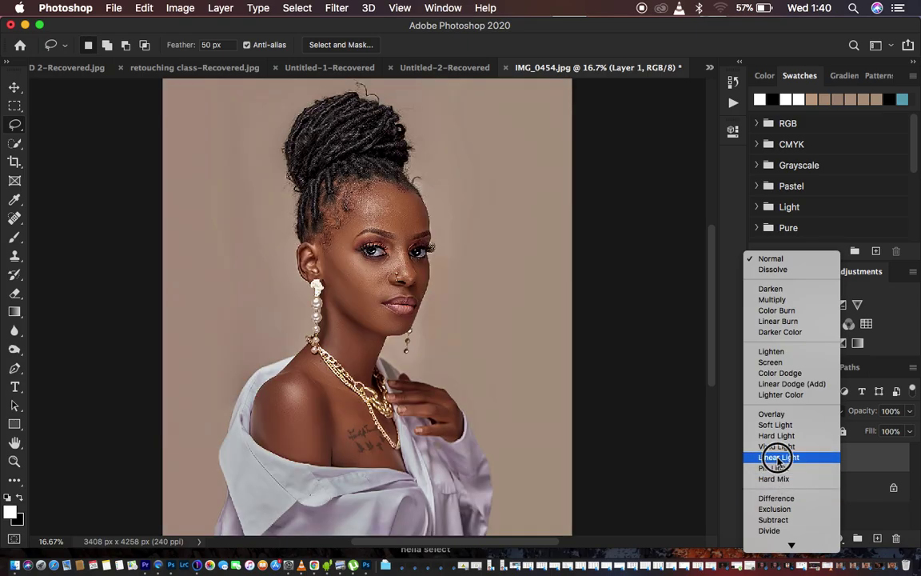
click(777, 456)
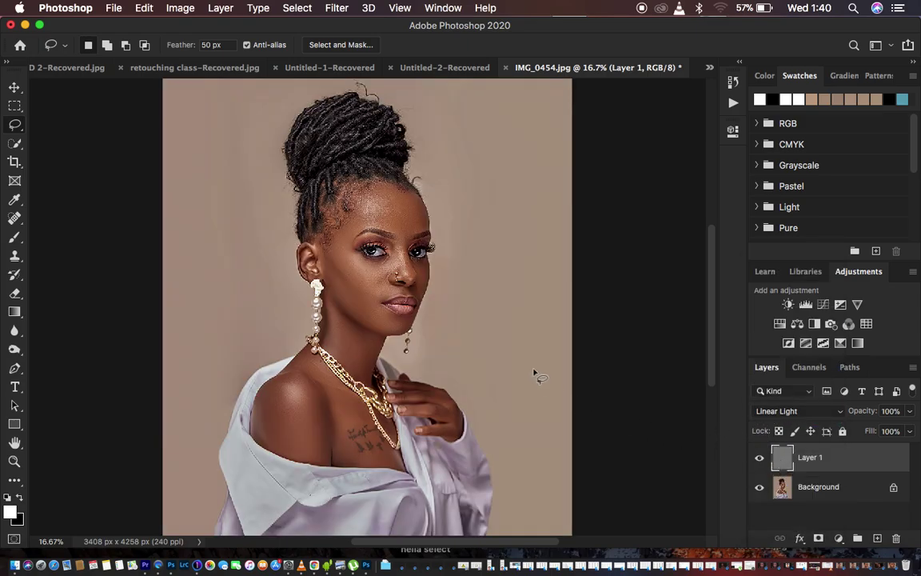
- Compare the face close up with and without the sharpening layer
key(super+equal)
key(super+equal)
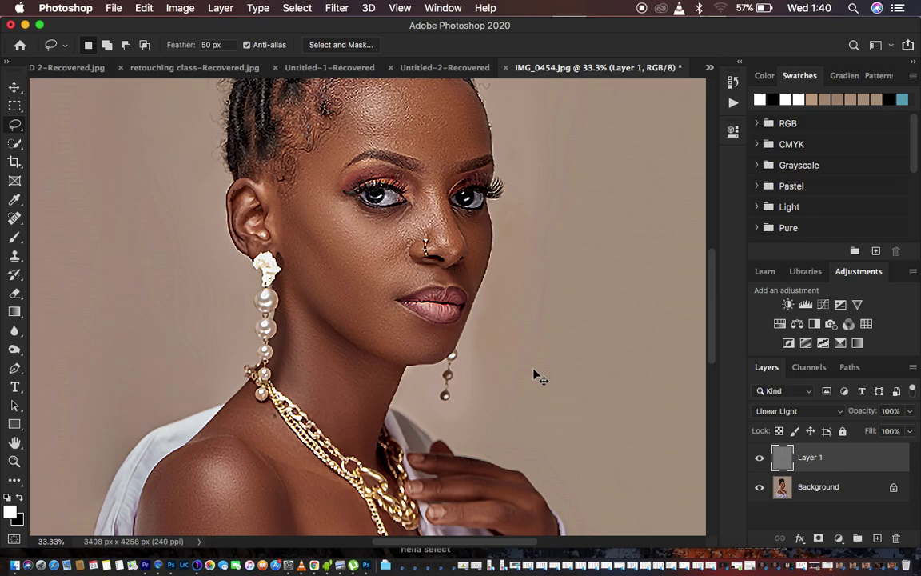
key(super+minus)
key(super+equal)
click(760, 459)
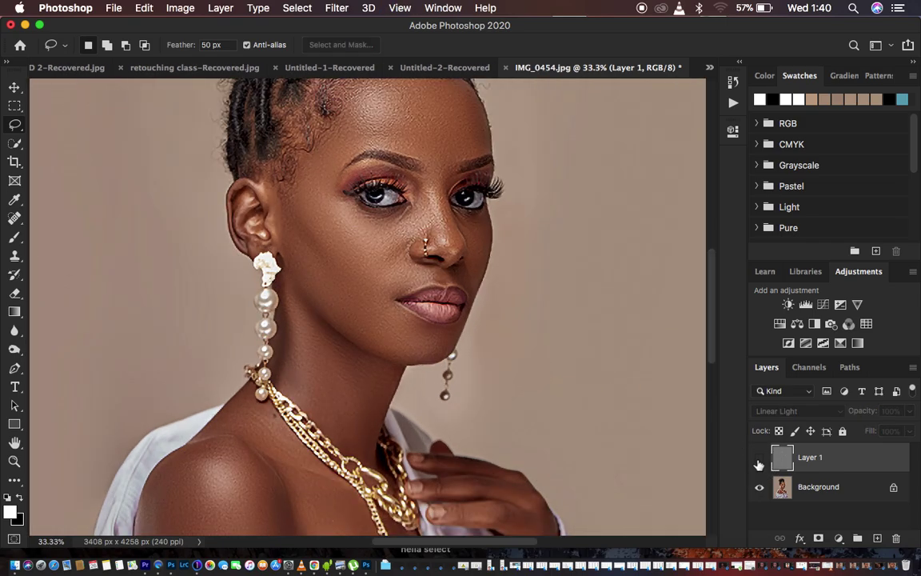
click(760, 463)
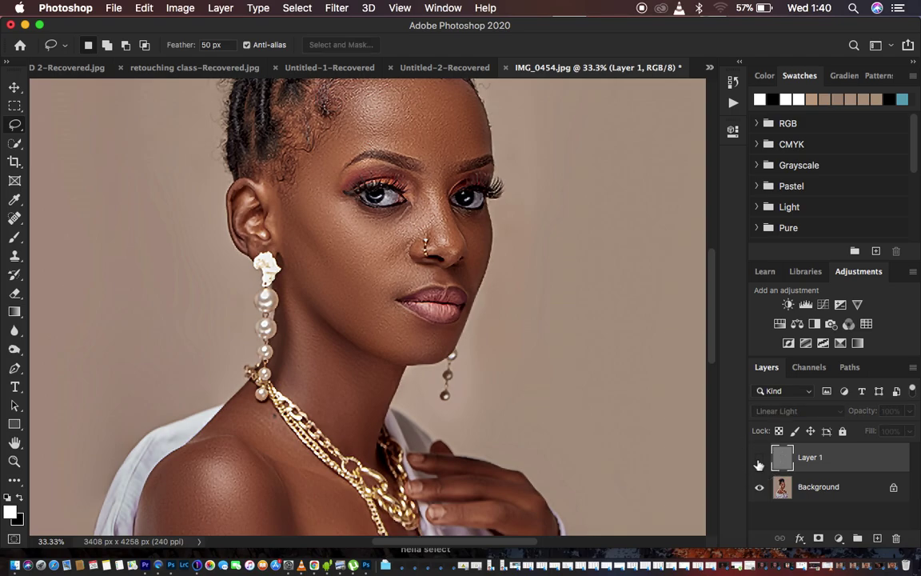
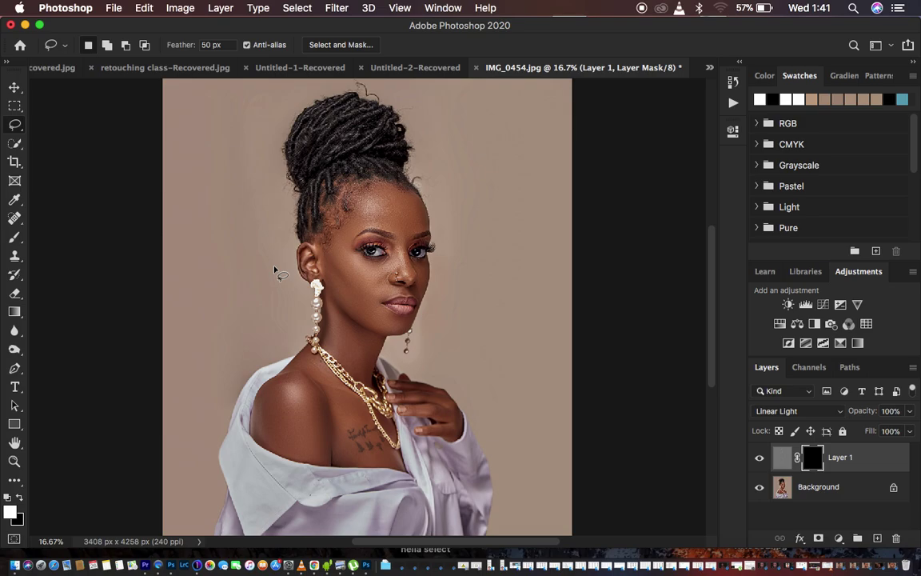
- Choose the Brush tool, set its flow to 100% and check its size and hardness settings
click(14, 240)
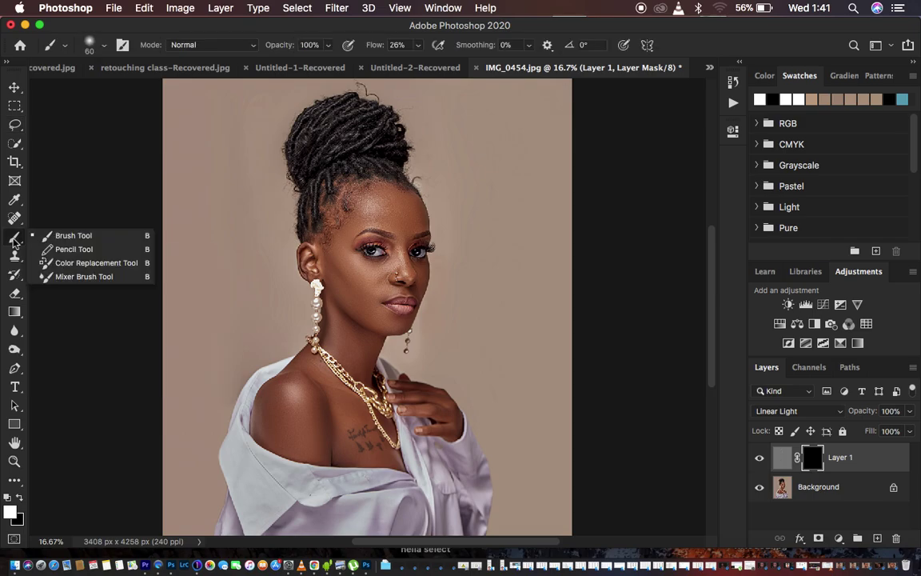
click(67, 238)
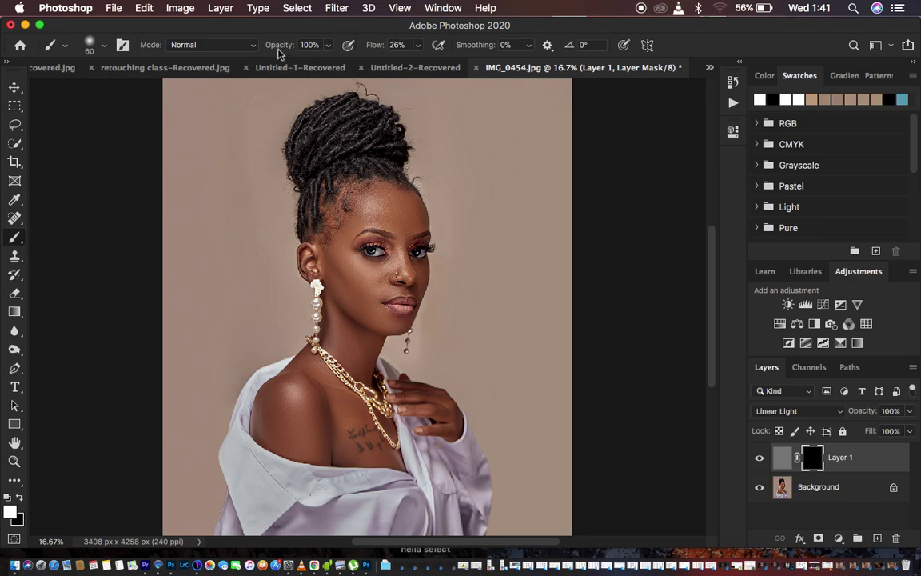
drag(372, 44, 464, 45)
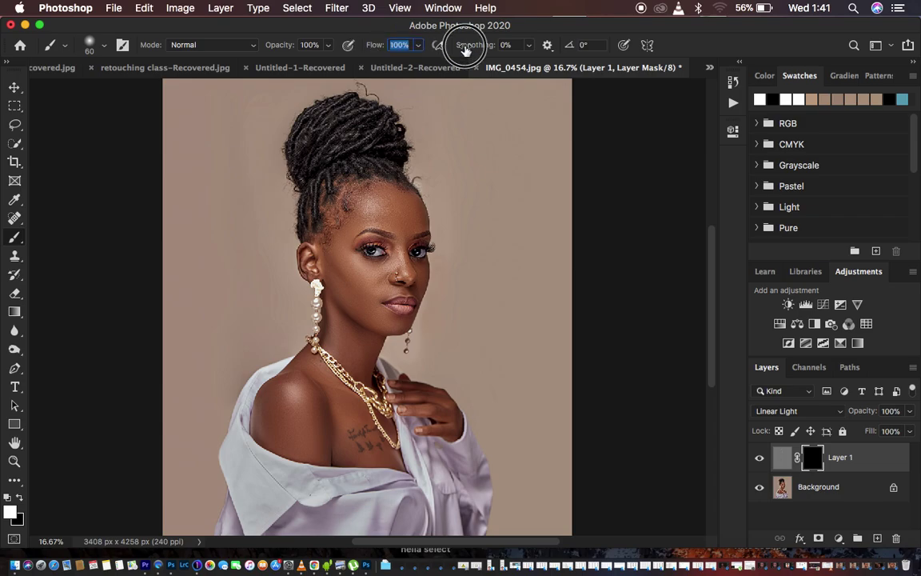
click(104, 46)
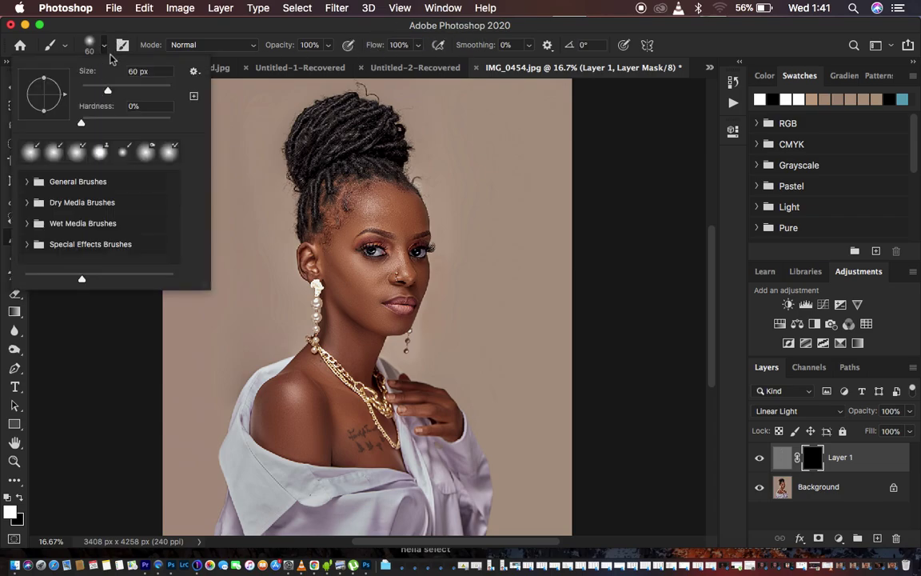
click(105, 48)
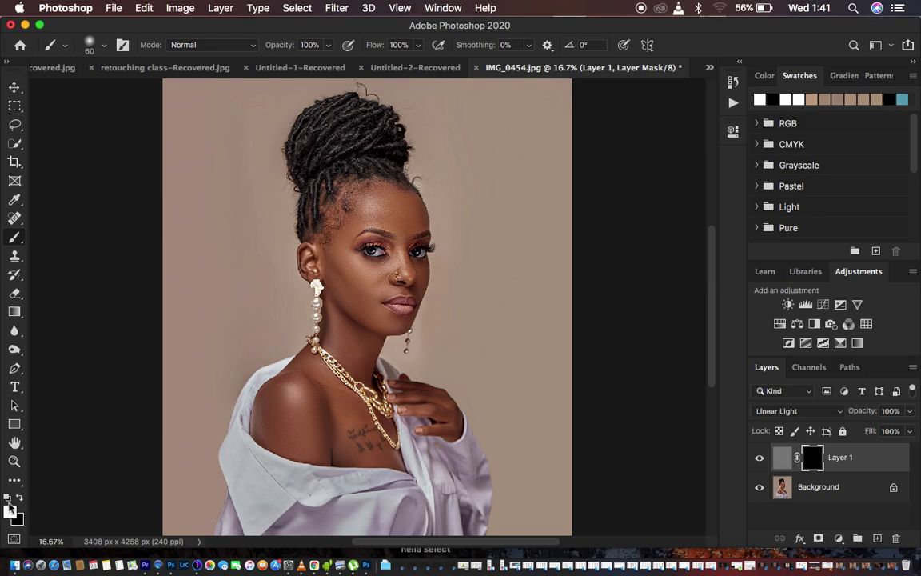
- Enlarge the brush to 300 px and paint white on the black layer mask over the subject's shoulder, neck and face
key(x)
key(bracketright)
key(bracketright)
key(bracketright)
key(bracketright)
key(bracketright)
key(bracketright)
key(bracketright)
key(bracketright)
mouse_move(277, 397)
mouse_down()
mouse_move(287, 435)
mouse_move(297, 434)
mouse_move(310, 429)
mouse_move(311, 387)
mouse_move(314, 438)
mouse_move(295, 384)
mouse_move(331, 413)
mouse_move(310, 380)
mouse_move(368, 440)
mouse_move(319, 395)
mouse_move(339, 414)
mouse_move(339, 448)
mouse_move(300, 403)
mouse_move(305, 368)
mouse_move(373, 436)
mouse_move(332, 453)
mouse_move(286, 430)
mouse_move(276, 395)
mouse_move(300, 365)
mouse_move(337, 397)
mouse_move(328, 357)
mouse_move(339, 306)
mouse_move(337, 352)
mouse_move(359, 348)
mouse_move(364, 321)
mouse_move(338, 244)
mouse_move(368, 197)
mouse_move(401, 209)
mouse_move(376, 199)
mouse_move(396, 197)
mouse_move(404, 224)
mouse_move(363, 215)
mouse_move(344, 237)
mouse_move(337, 272)
mouse_move(349, 223)
mouse_move(368, 197)
mouse_move(392, 194)
mouse_move(406, 205)
mouse_move(352, 226)
mouse_move(344, 269)
mouse_move(360, 282)
mouse_move(396, 265)
mouse_move(400, 225)
mouse_move(410, 273)
mouse_move(415, 256)
mouse_move(412, 277)
mouse_move(371, 309)
mouse_move(384, 319)
mouse_move(370, 314)
mouse_move(342, 255)
mouse_move(374, 268)
mouse_move(360, 263)
mouse_move(375, 255)
mouse_move(372, 207)
mouse_move(352, 190)
mouse_move(335, 255)
mouse_move(361, 290)
mouse_move(354, 318)
mouse_move(333, 325)
mouse_move(364, 360)
mouse_move(383, 323)
mouse_move(365, 297)
mouse_move(356, 239)
mouse_move(364, 206)
mouse_move(329, 182)
mouse_move(335, 260)
mouse_move(391, 209)
mouse_move(390, 252)
mouse_move(402, 278)
mouse_move(389, 284)
mouse_move(381, 319)
mouse_up()
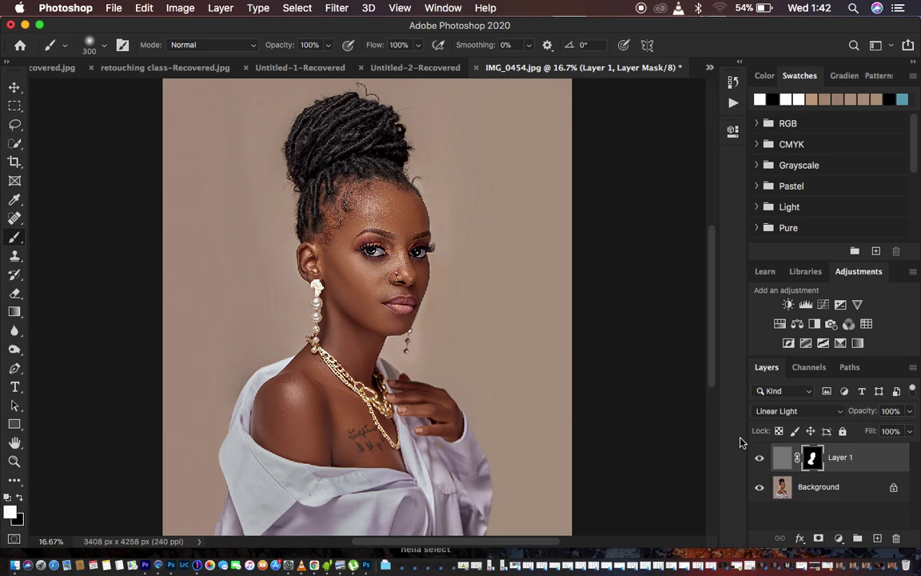
- Compare the portrait with and without the masked sharpening layer at 25% zoom
key(super+plus)
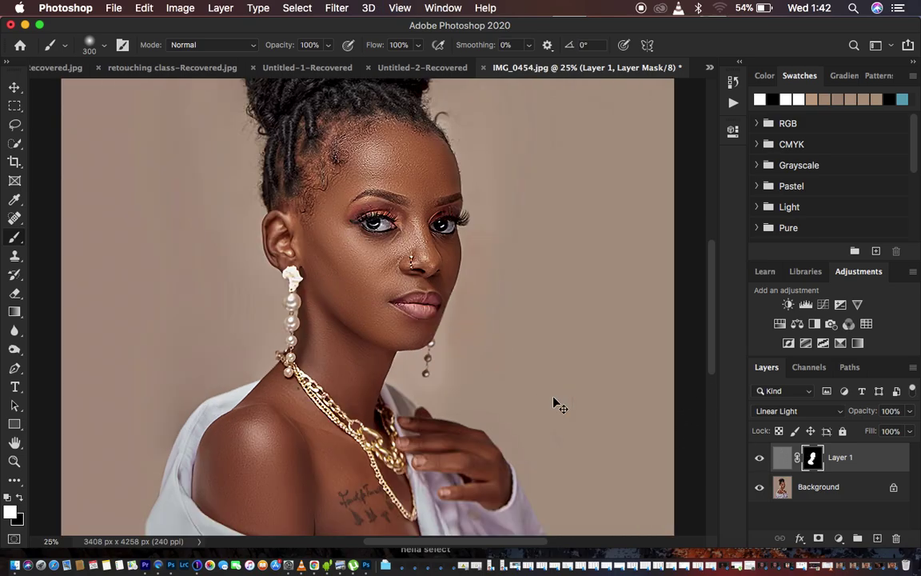
click(759, 458)
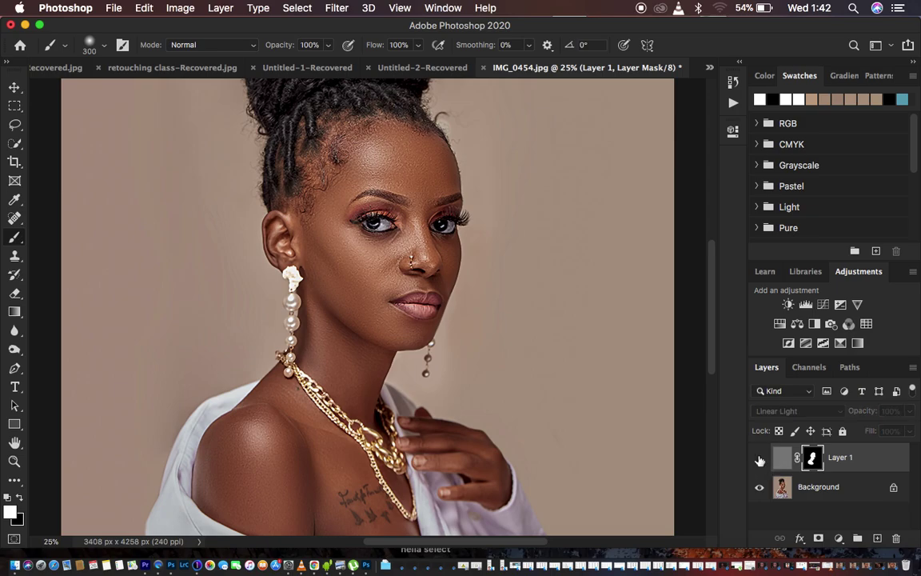
click(760, 457)
click(759, 457)
click(760, 457)
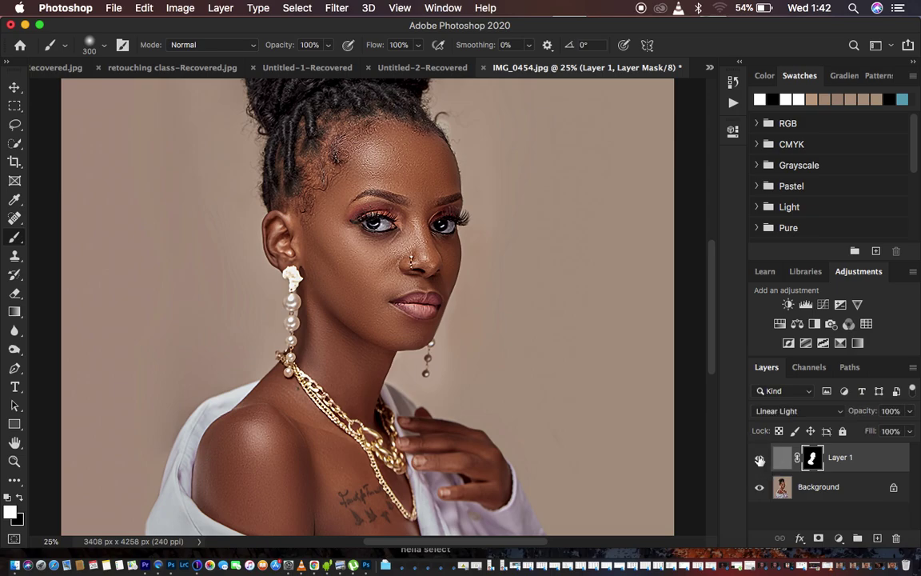
click(760, 457)
click(760, 458)
- Paint black on the layer mask over the hair along the hairline to hide the sharpening there
click(21, 498)
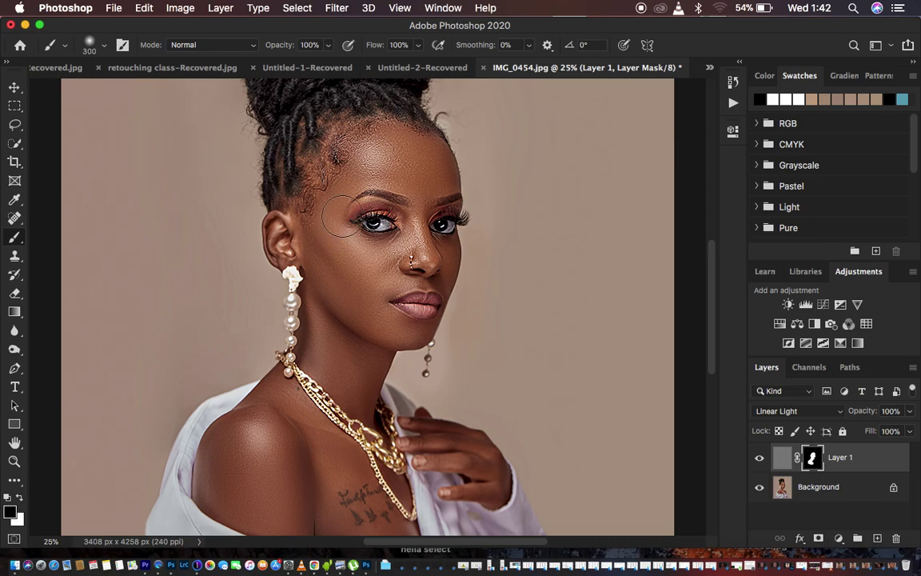
mouse_move(334, 140)
mouse_down()
mouse_move(315, 167)
mouse_move(309, 112)
mouse_up()
key(super+minus)
key(super+minus)
key(super+plus)
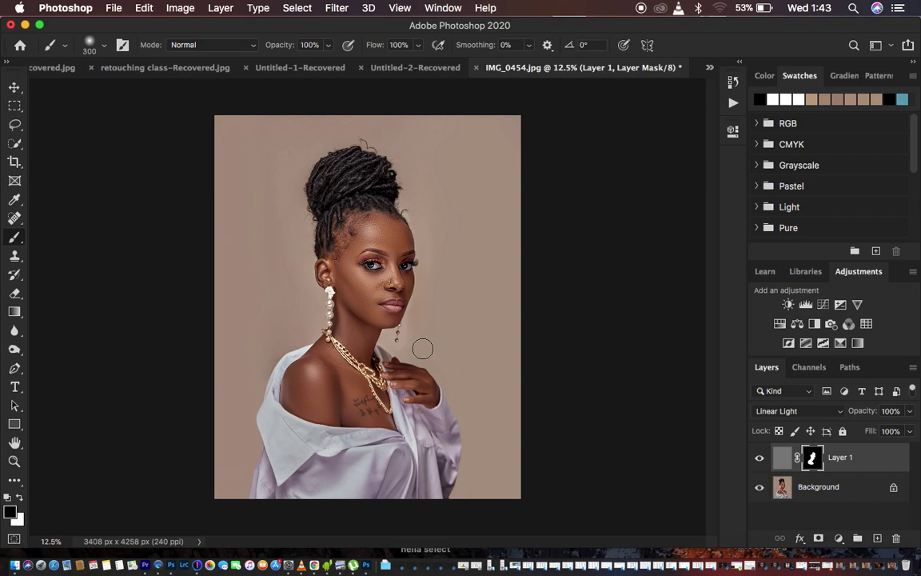
- Try a JPG export setup with Bicubic Sharper resampling and an embedded color profile, and leave it without exporting
click(112, 8)
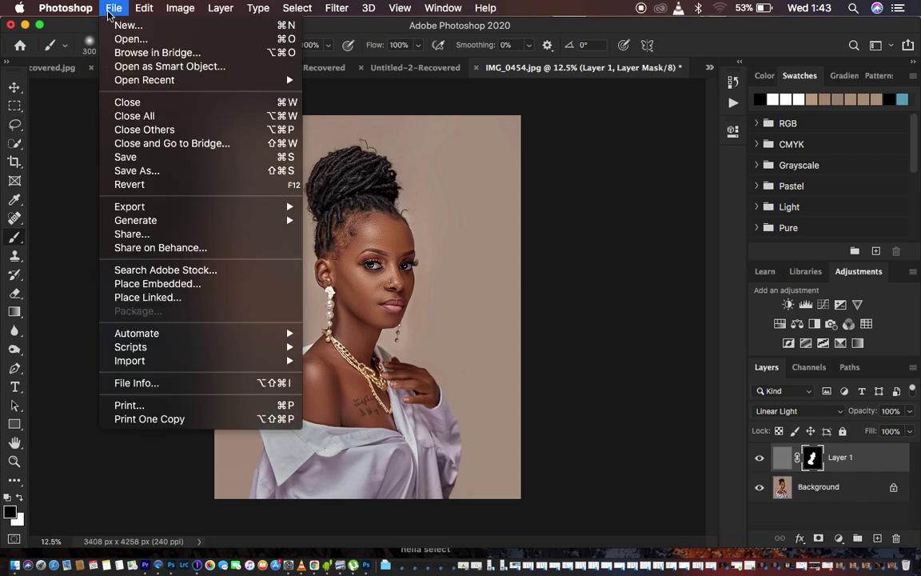
mouse_move(136, 207)
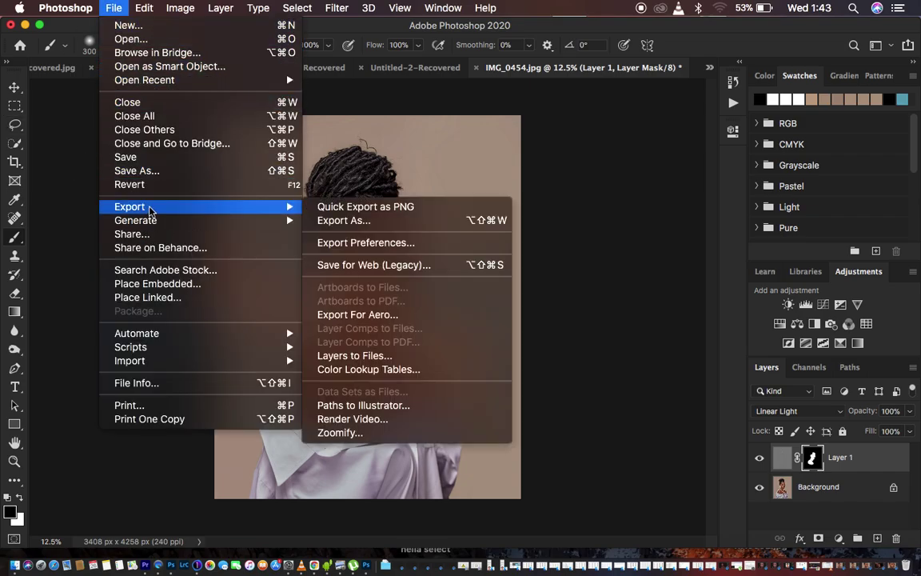
click(361, 220)
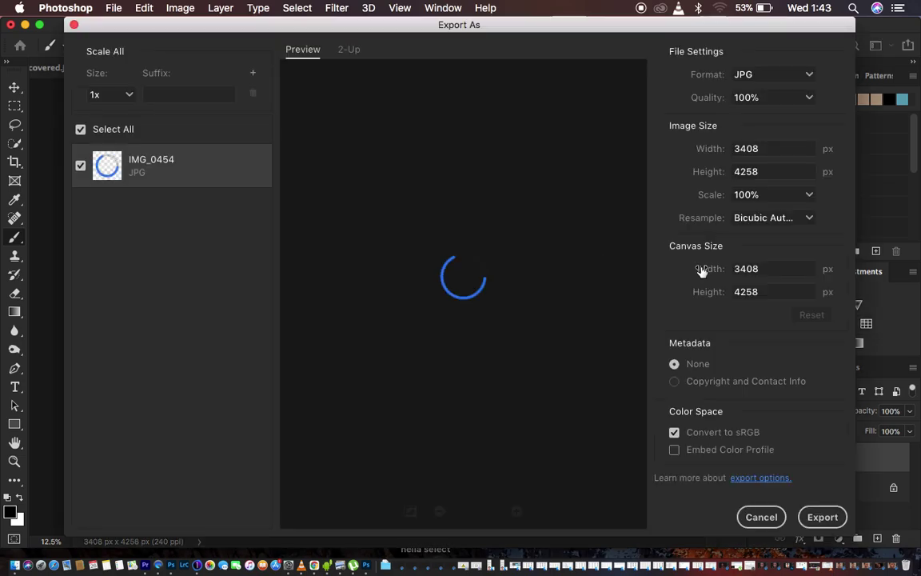
click(756, 218)
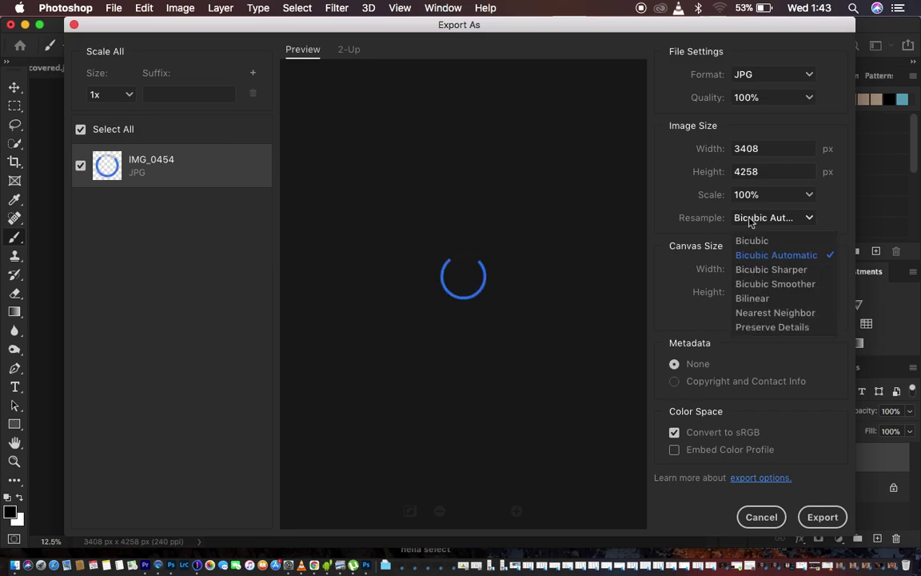
click(770, 271)
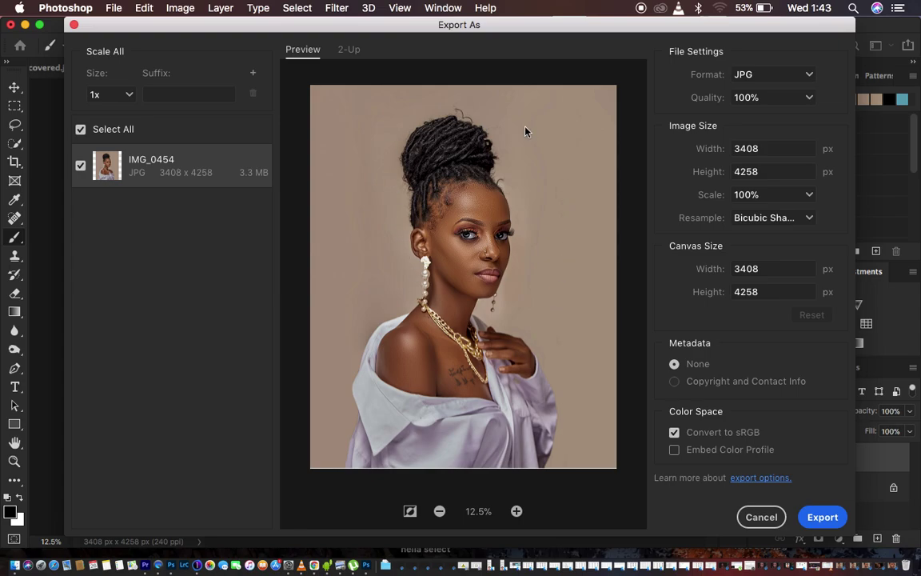
click(675, 450)
click(760, 518)
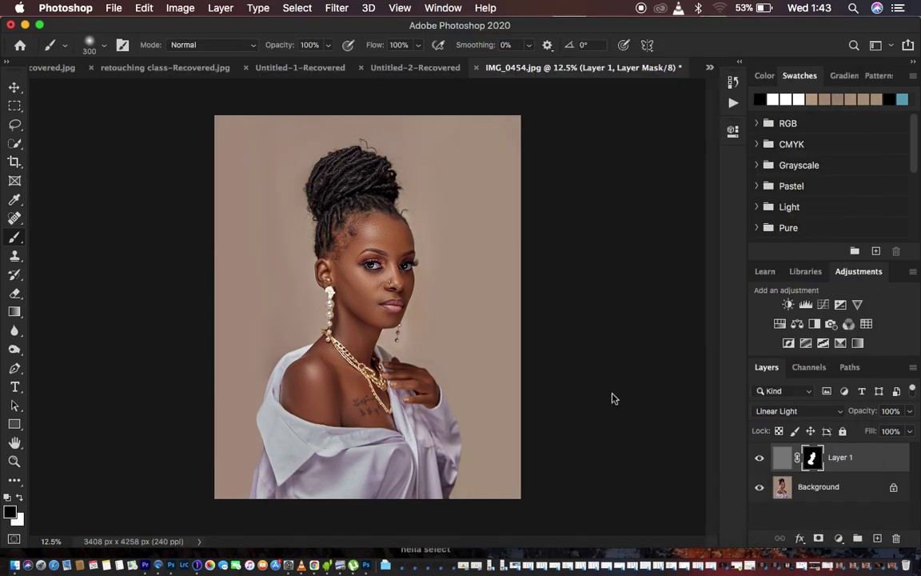